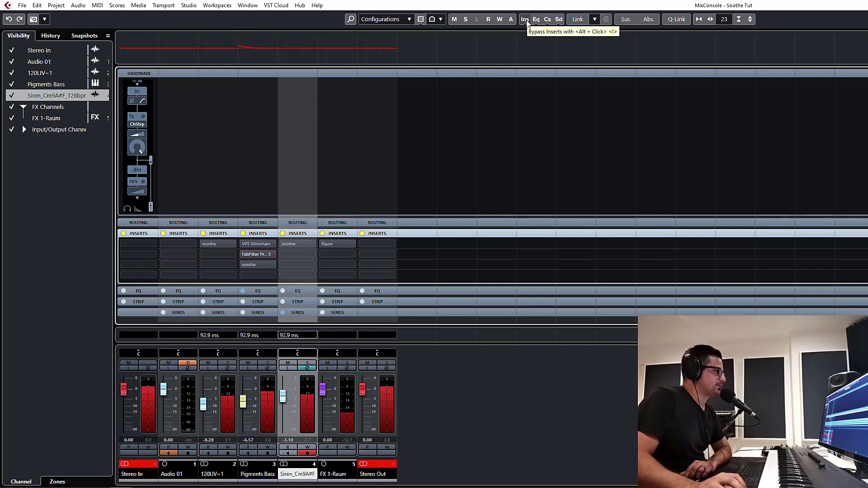
- Toggle the bypass of all channel inserts repeatedly to compare the mix, leaving the inserts active
left_click(524, 19, "alt")
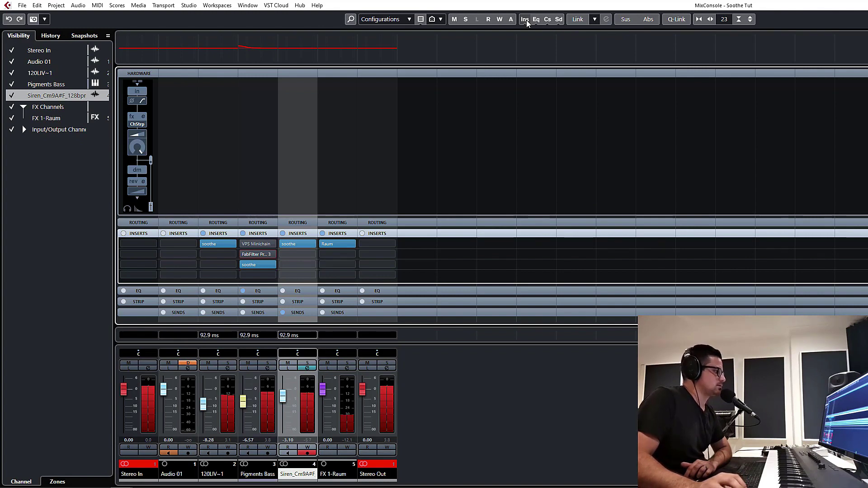
left_click(523, 19, "alt")
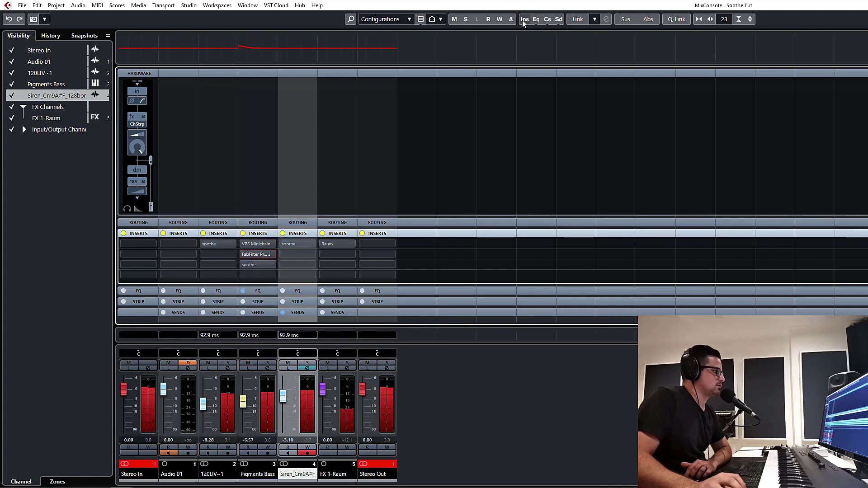
left_click(523, 19, "alt")
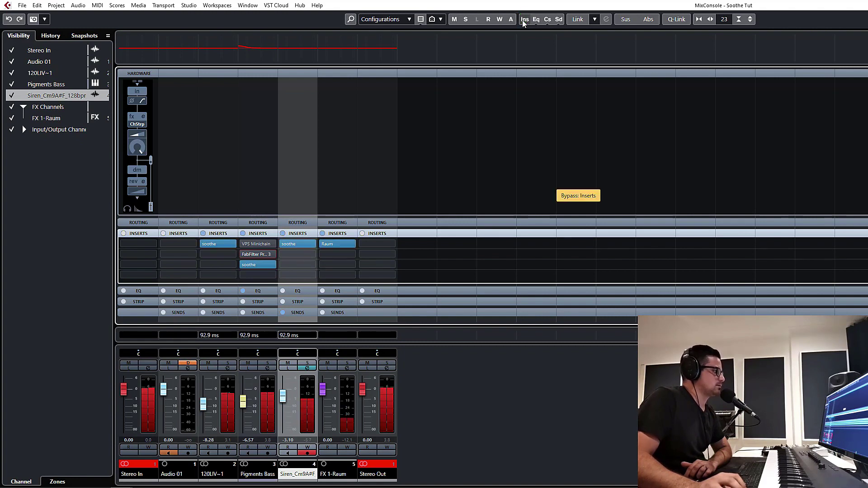
left_click(523, 19, "alt")
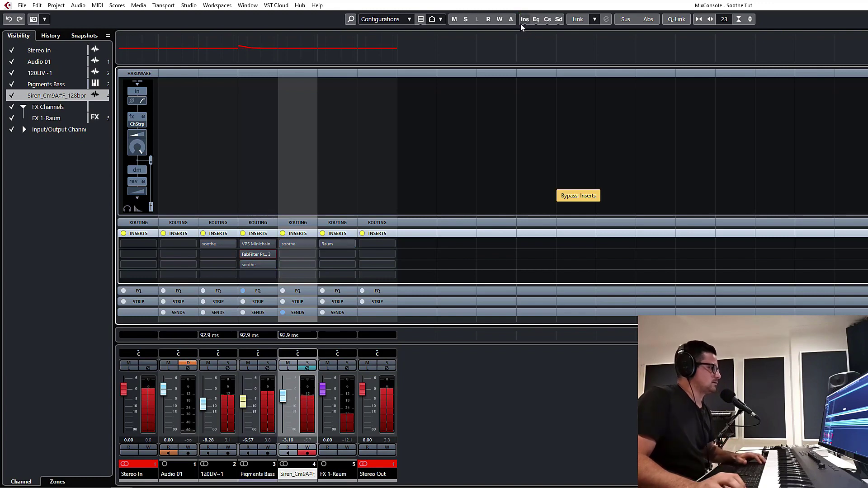
left_click(524, 19, "alt")
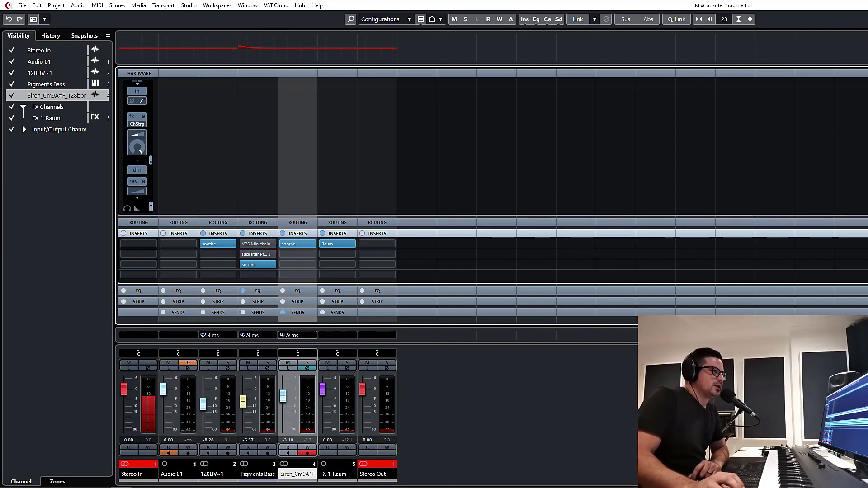
- Show the project window and open the soothe insert from the channel settings of the Siren_Cm9A#F vocal track
key("F3")
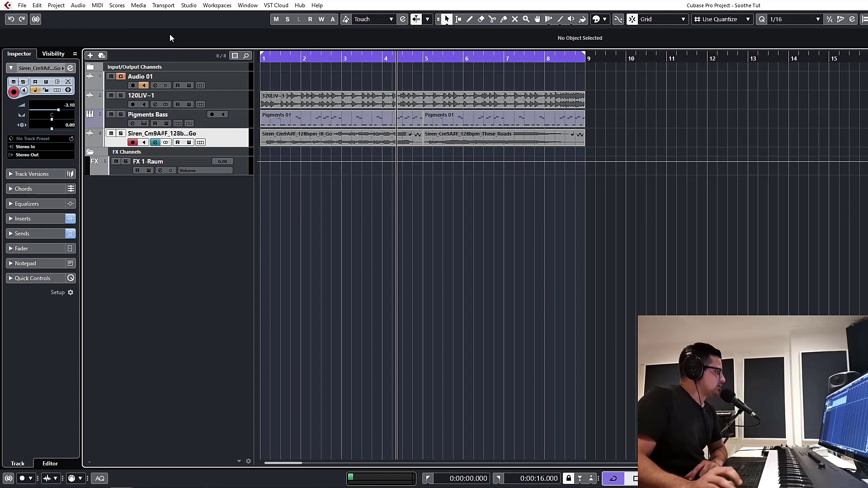
left_click(228, 102)
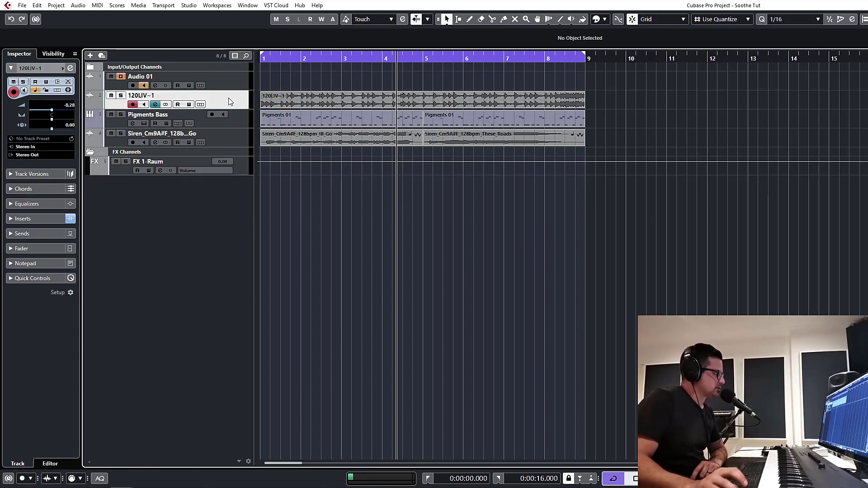
left_click(240, 134)
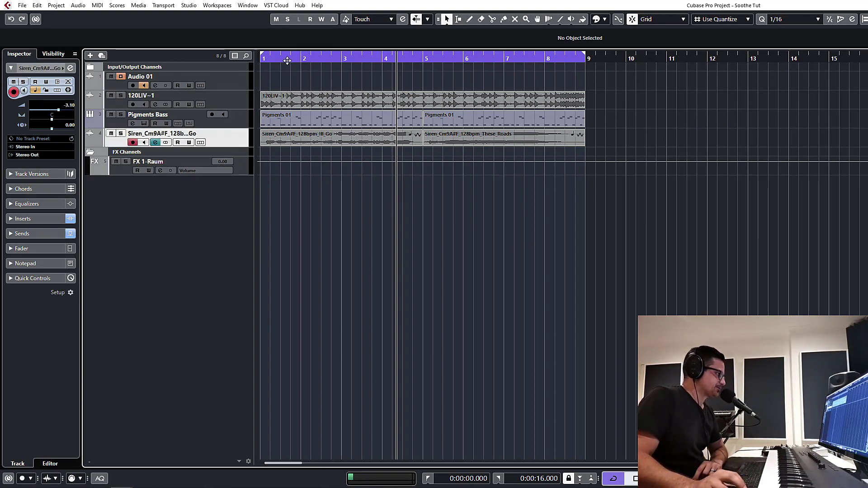
left_click(155, 142)
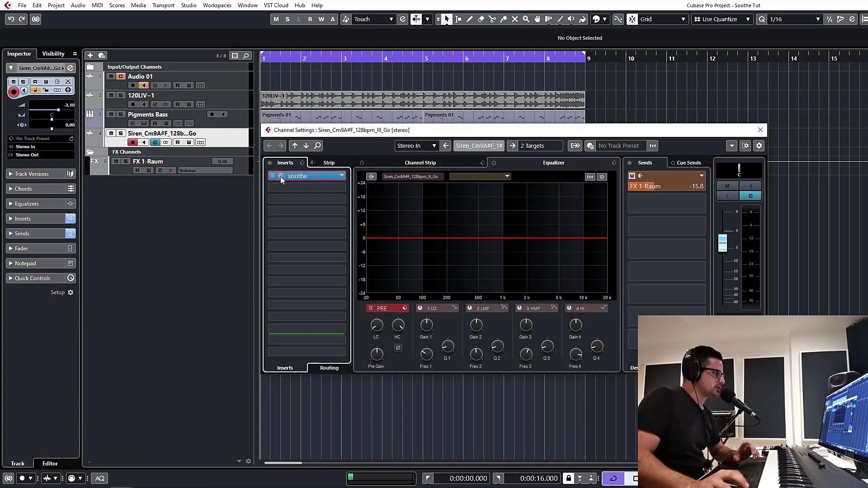
left_click(280, 176)
left_click(760, 131)
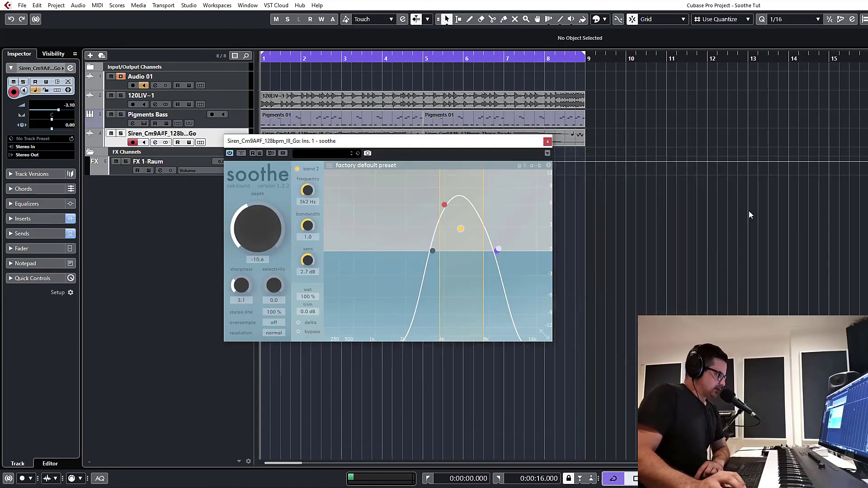
left_click(155, 142)
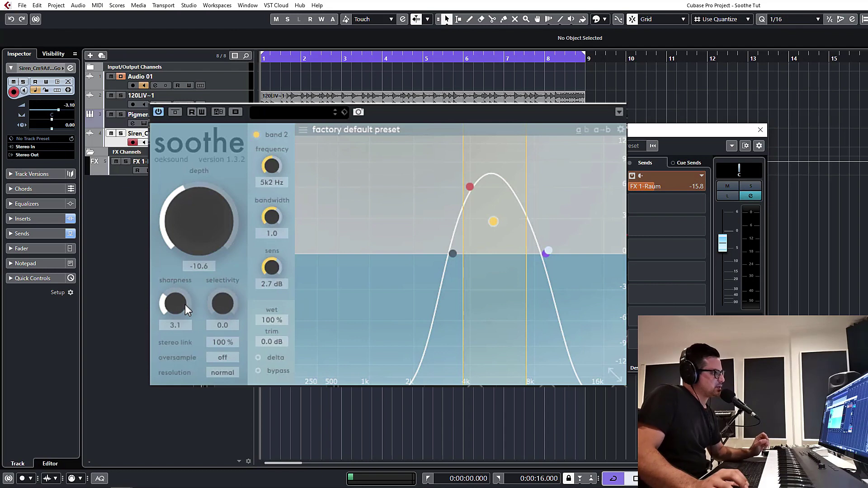
- Try a soothe selectivity of 7.7, then return it to 0.0
mouse_move(185, 304)
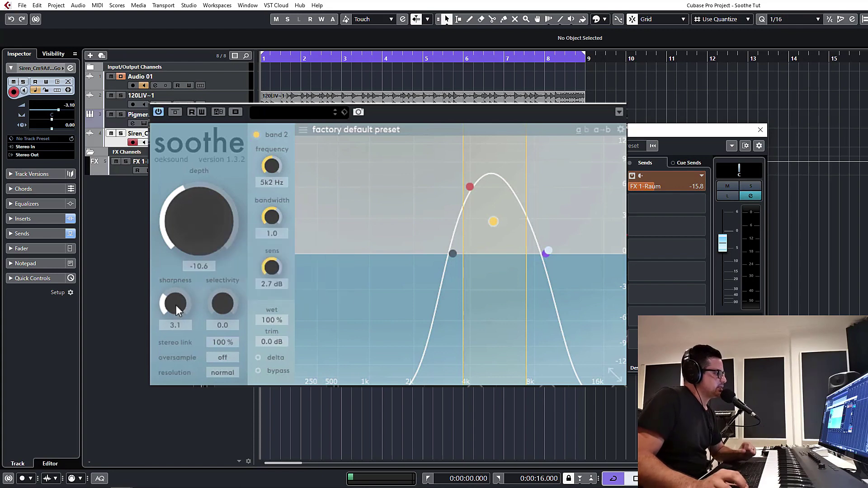
mouse_move(188, 242)
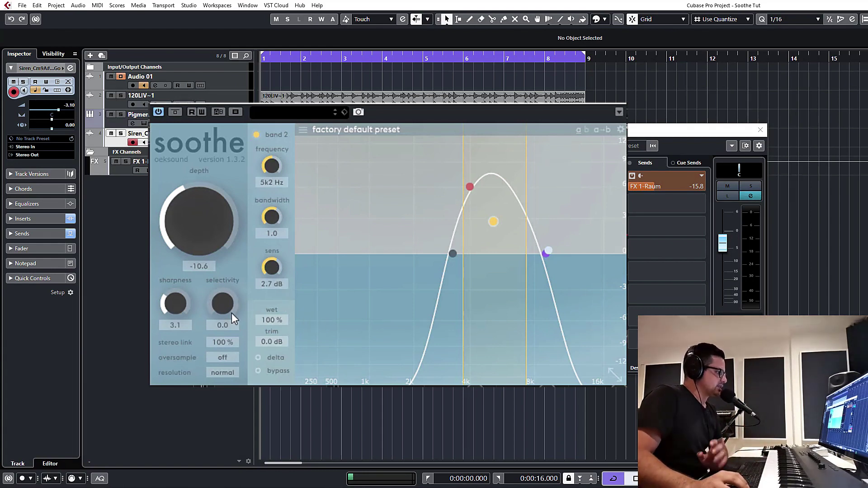
mouse_move(227, 307)
left_mouse_down()
mouse_move(243, 188)
mouse_move(229, 294)
left_mouse_up()
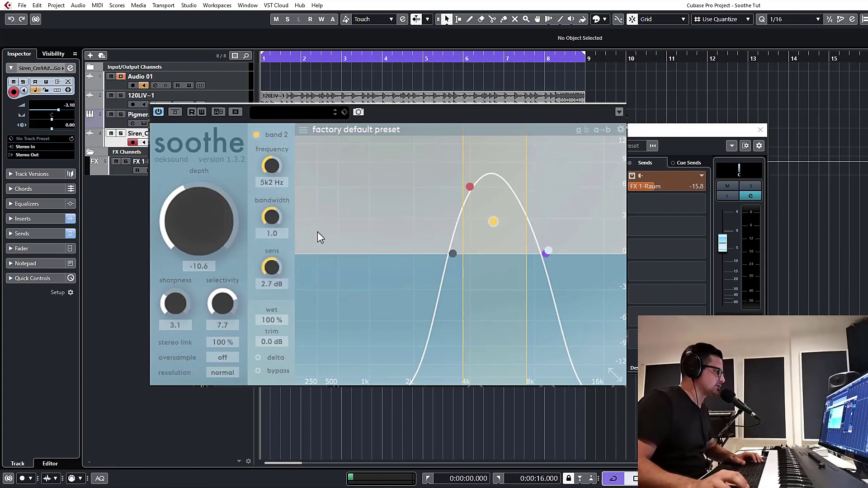
left_click_drag(223, 300, 225, 316)
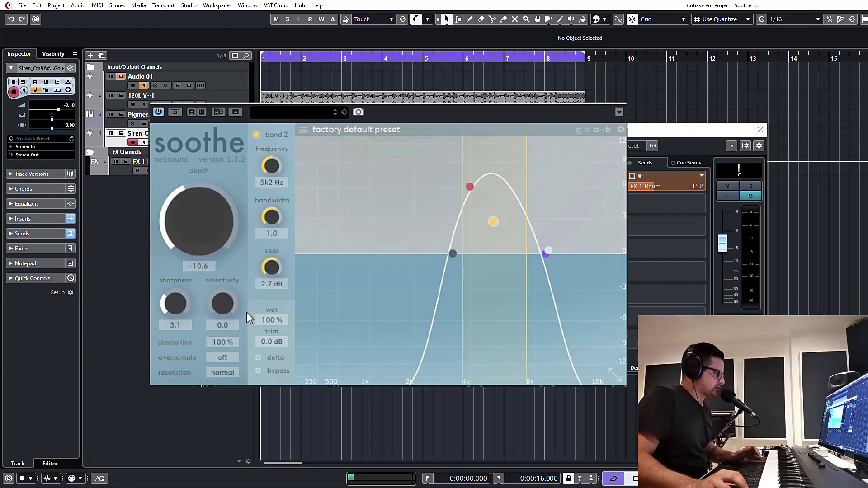
- Lower soothe's depth to -60.0, solo the Siren vocal track and start playback
left_click_drag(248, 219, 256, 434)
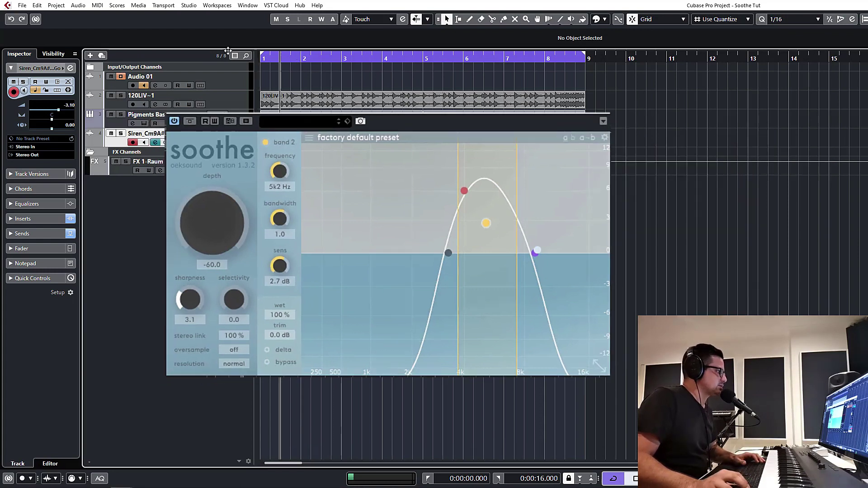
key("s")
key("space")
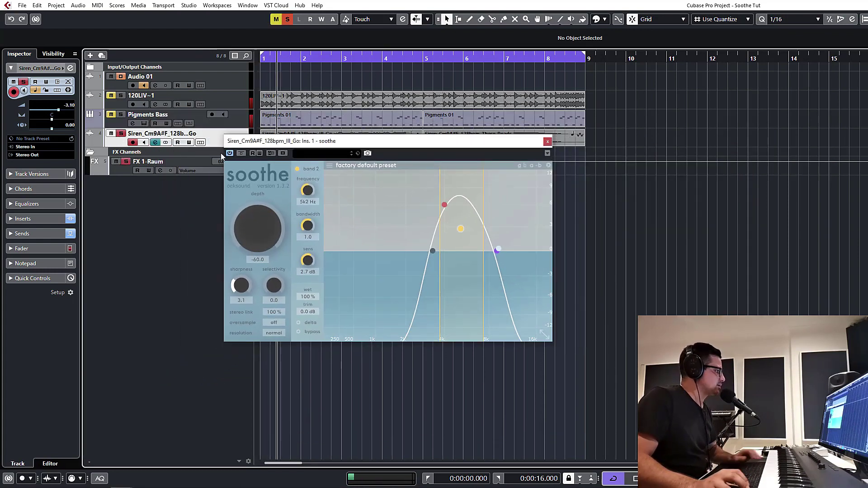
- Close the soothe window and reopen the plug-in from the Siren track's channel settings
left_click(547, 141)
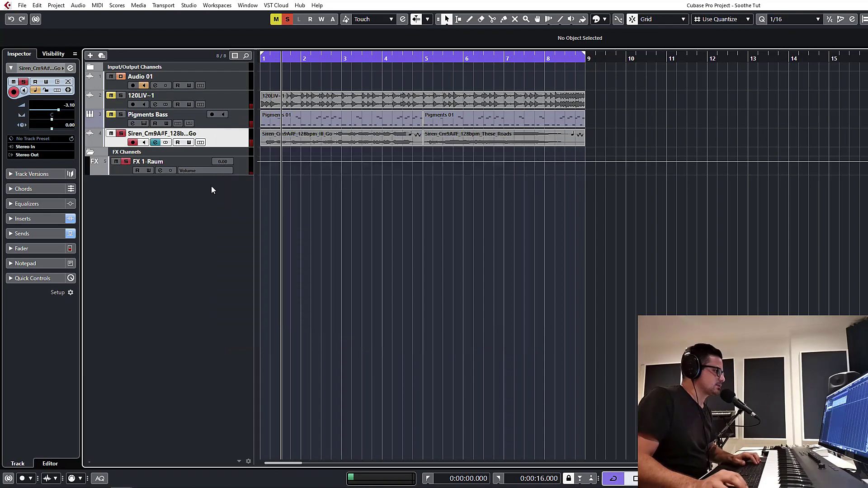
left_click(155, 142)
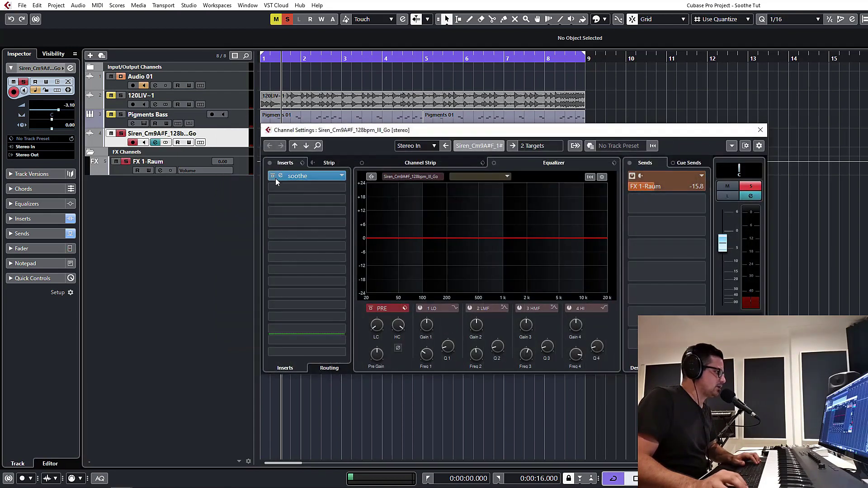
left_click(298, 178)
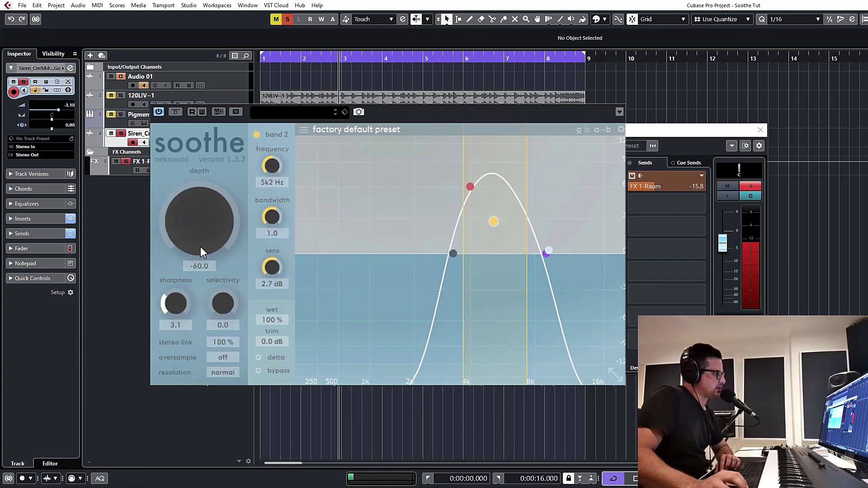
- Raise soothe's depth to 60.0 and audition the extreme reduction on the soloed vocal
left_click_drag(201, 241, 180, 231)
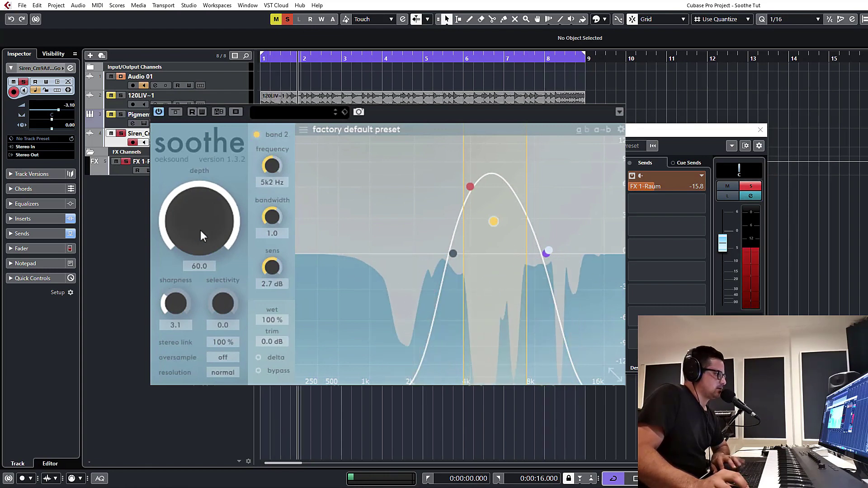
mouse_move(200, 230)
key("space")
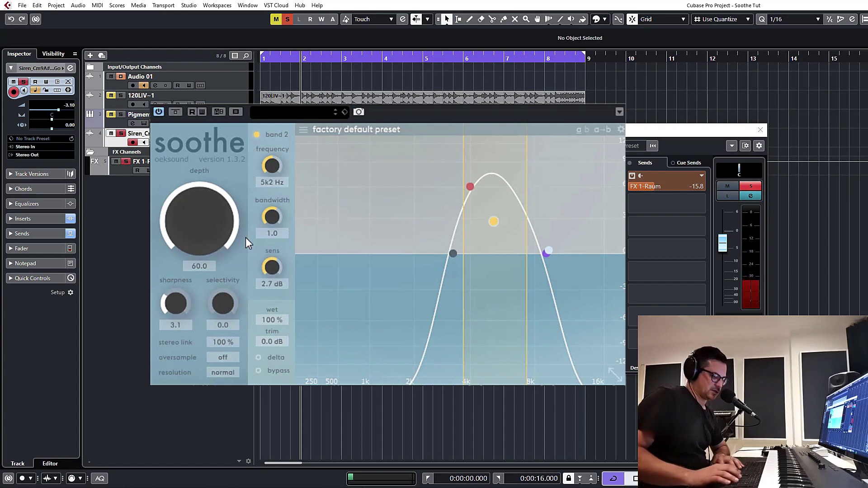
key("space")
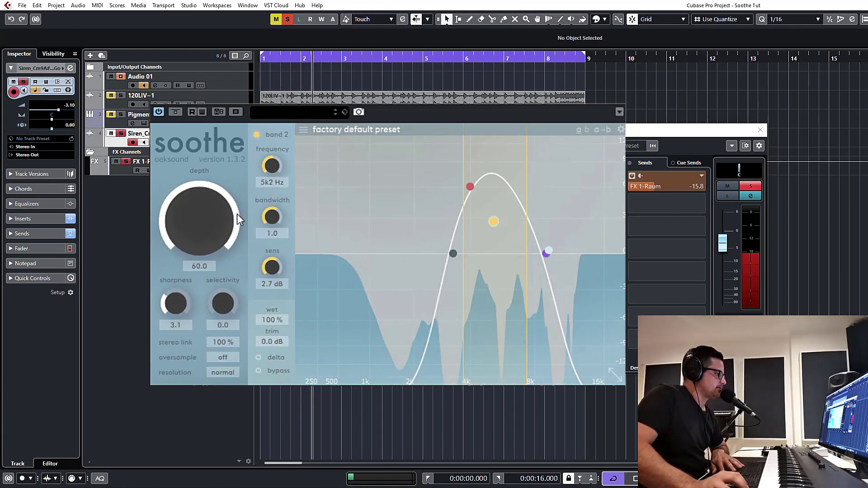
- Stop playback and set soothe's depth to 0.0
key("space")
left_click_drag(237, 213, 221, 257)
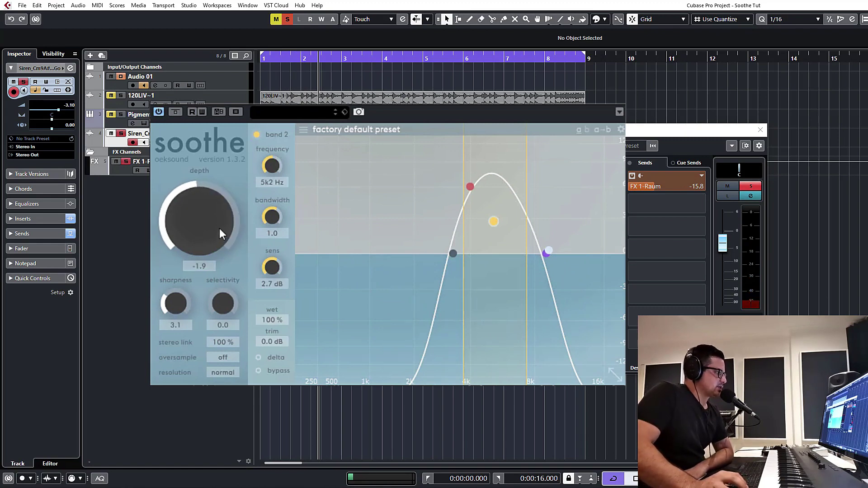
left_click_drag(218, 224, 207, 213)
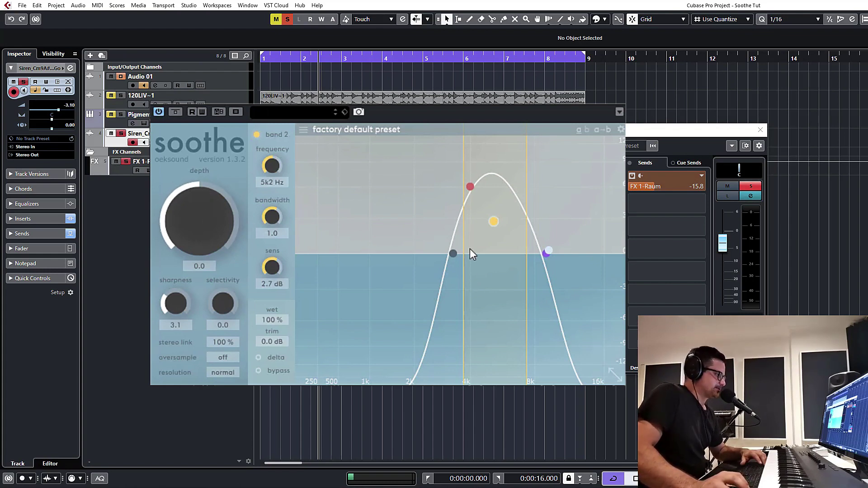
- Try different cutoff positions in soothe, with the low cut at 6k7 Hz and the high cut at 20k0 Hz
left_click_drag(549, 251, 569, 255)
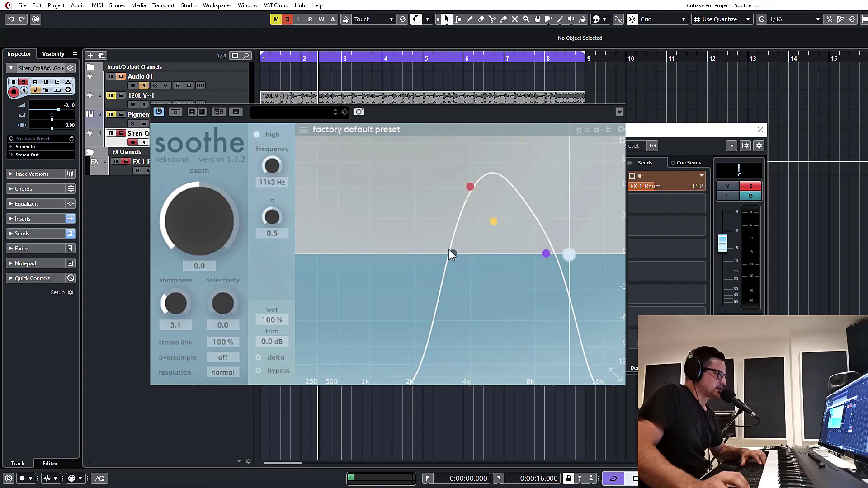
left_click_drag(449, 252, 441, 254)
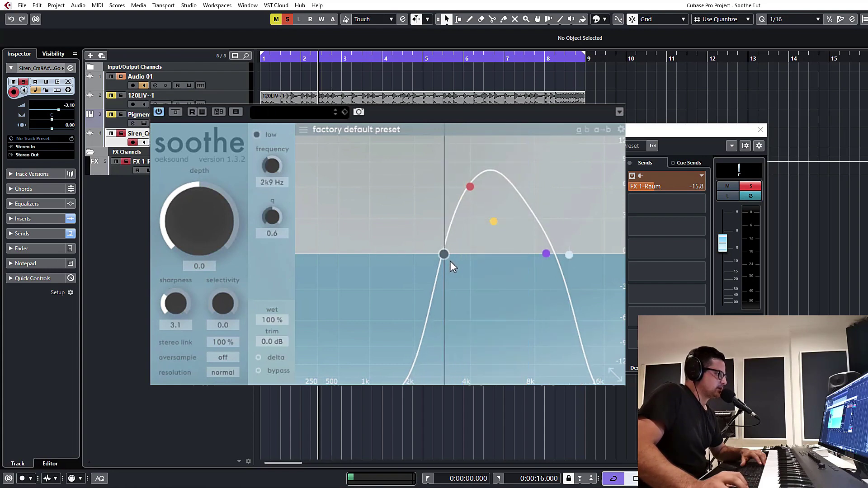
left_click(568, 255)
left_click_drag(444, 254, 480, 255)
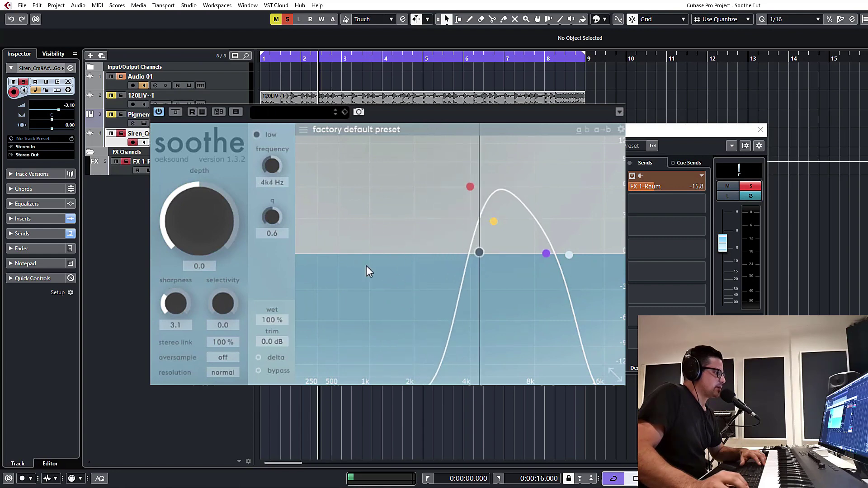
left_click_drag(567, 255, 624, 251)
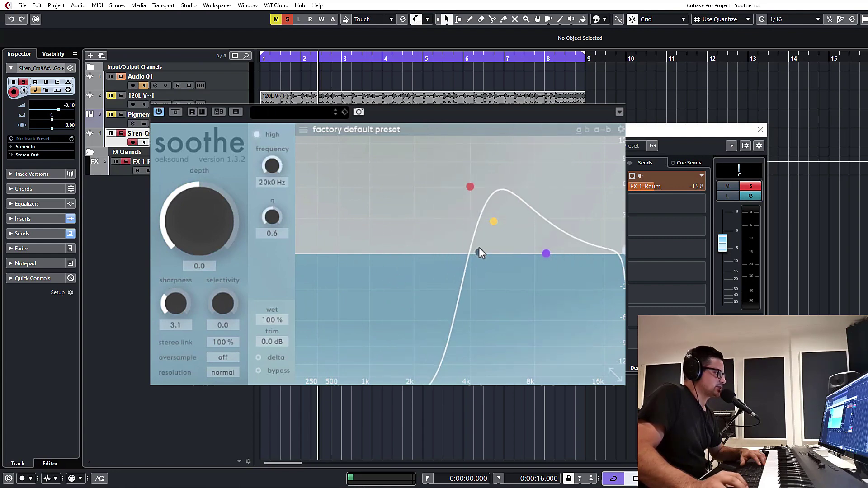
left_click_drag(479, 249, 518, 255)
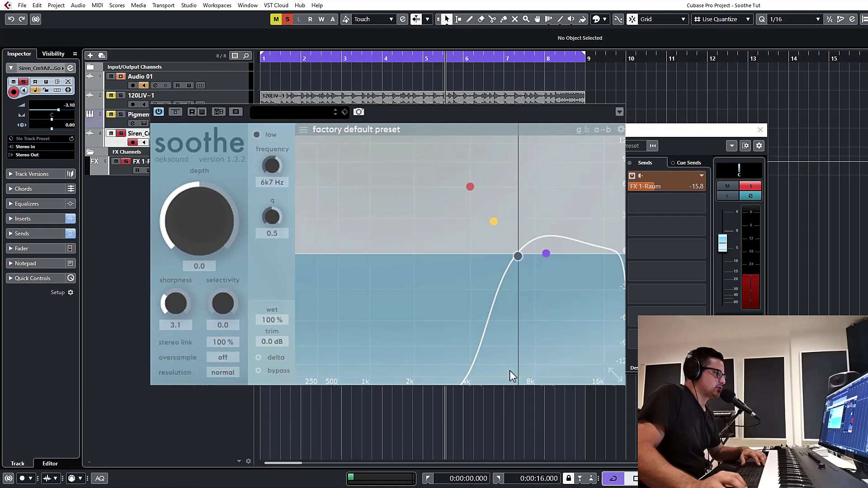
- Pull the high cut slightly below its maximum and set the low cut to 4k3 Hz with a q of 0.6
mouse_move(623, 253)
left_mouse_down()
mouse_move(564, 252)
mouse_move(618, 251)
left_mouse_up()
left_click_drag(520, 254, 476, 254)
scroll(486, 257, "up", 1)
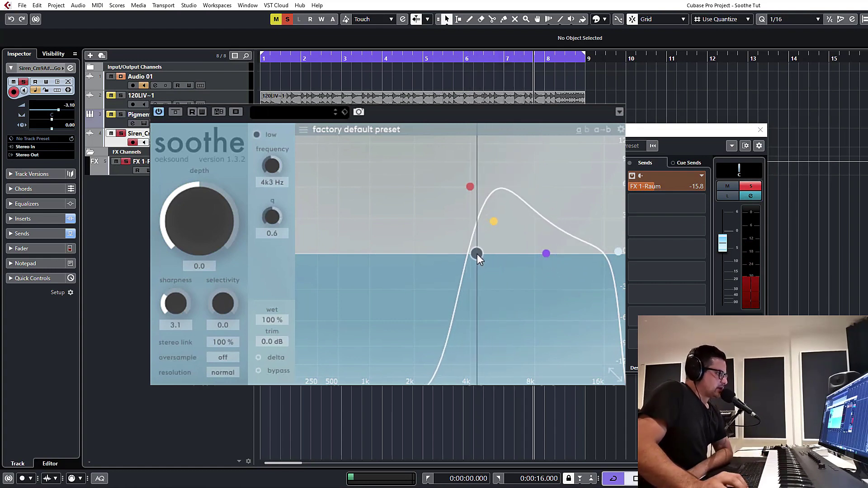
- Set soothe's band 1 to a frequency of 3k7 Hz, a bandwidth of 0.9 and a sensitivity of 0.0 dB
left_click(470, 186)
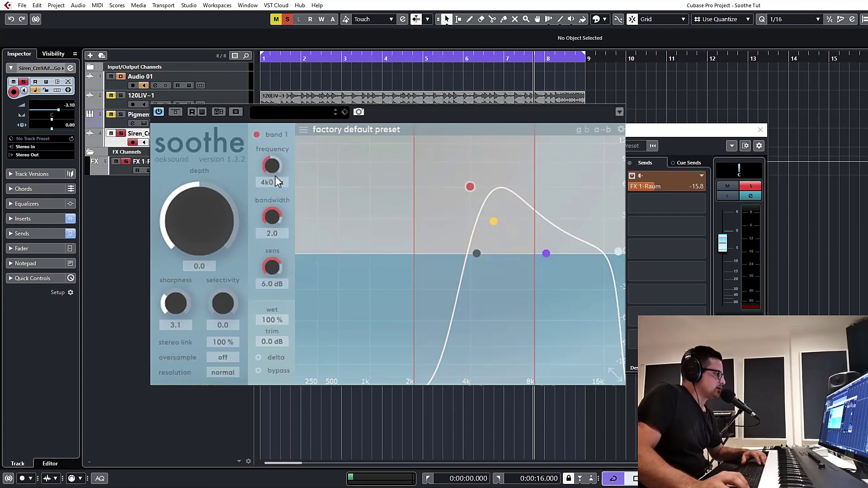
mouse_move(275, 176)
left_mouse_down()
mouse_move(270, 152)
mouse_move(272, 171)
left_mouse_up()
left_click_drag(273, 219, 268, 312)
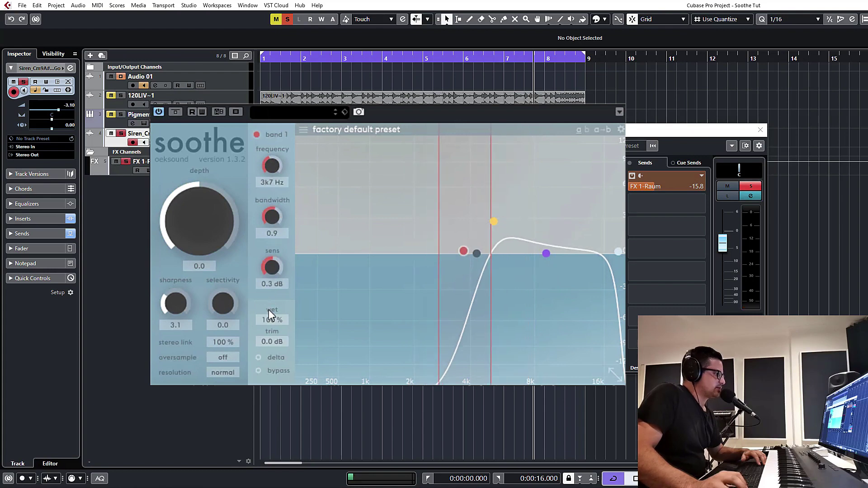
double_click(273, 268)
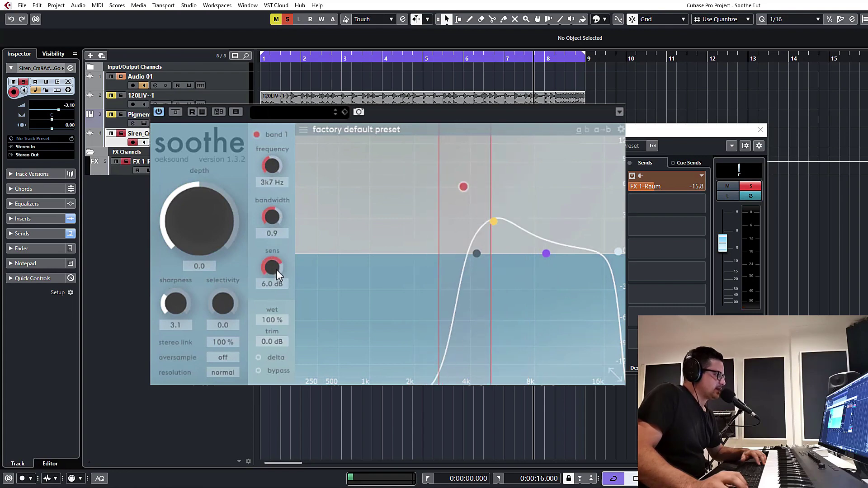
left_click_drag(276, 270, 276, 305)
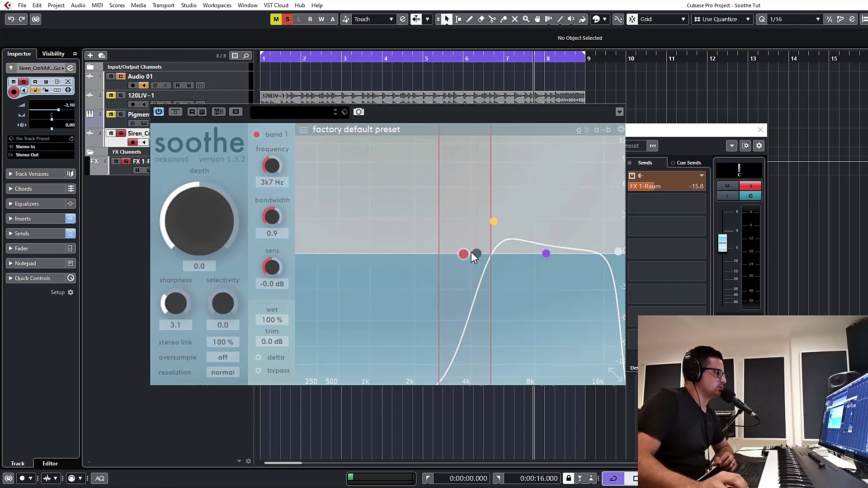
- Raise band 1's sensitivity to 7.6 dB and then lower it to -10 dB
left_click_drag(465, 253, 463, 172)
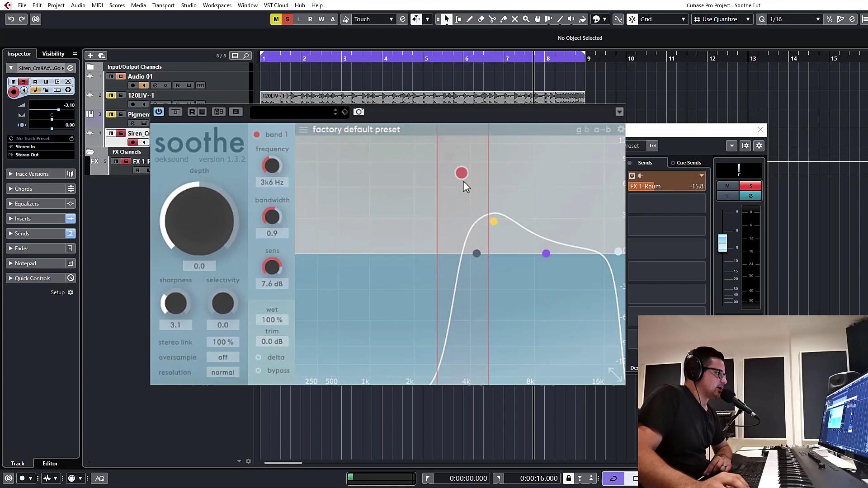
left_click_drag(462, 182, 465, 358)
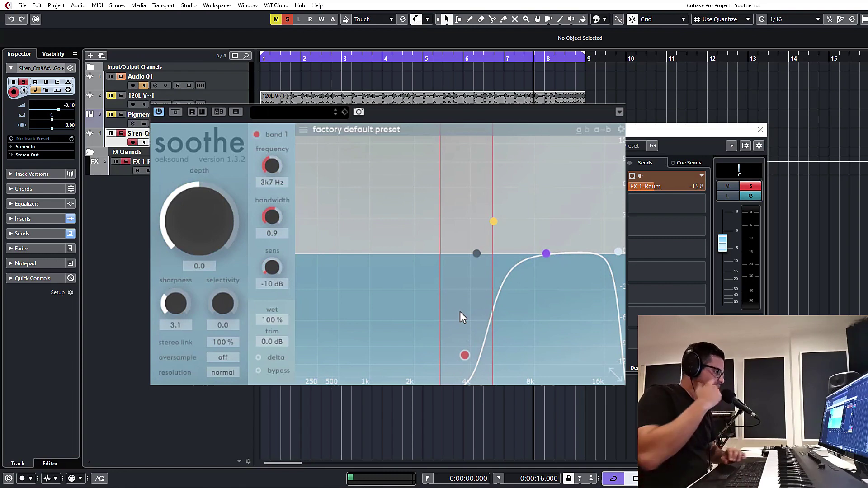
- Disable band 1 and band 2 in soothe
left_click(257, 135)
double_click(492, 221)
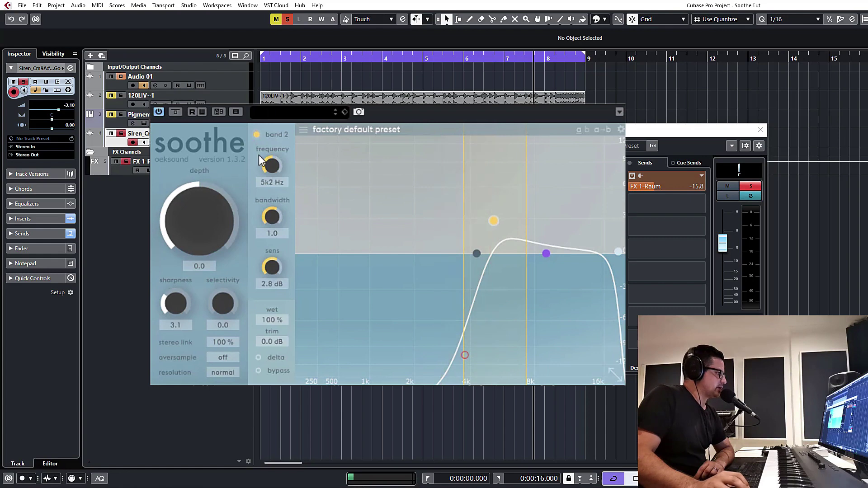
left_click(256, 135)
- Move the low cut to a lower frequency and place band 3 at 7k7 Hz with a sensitivity of -0.1 dB, auditioning the vocal
double_click(546, 254)
left_click_drag(546, 253, 532, 239)
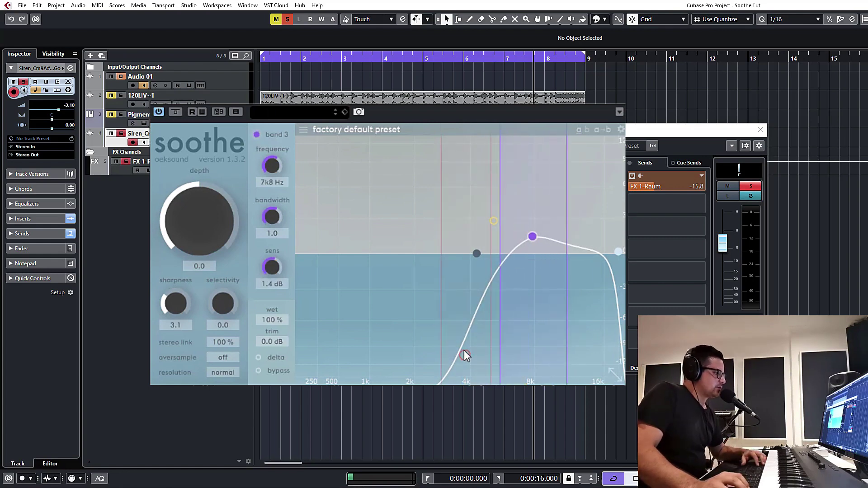
left_click_drag(480, 257, 451, 257)
left_click_drag(532, 236, 532, 257)
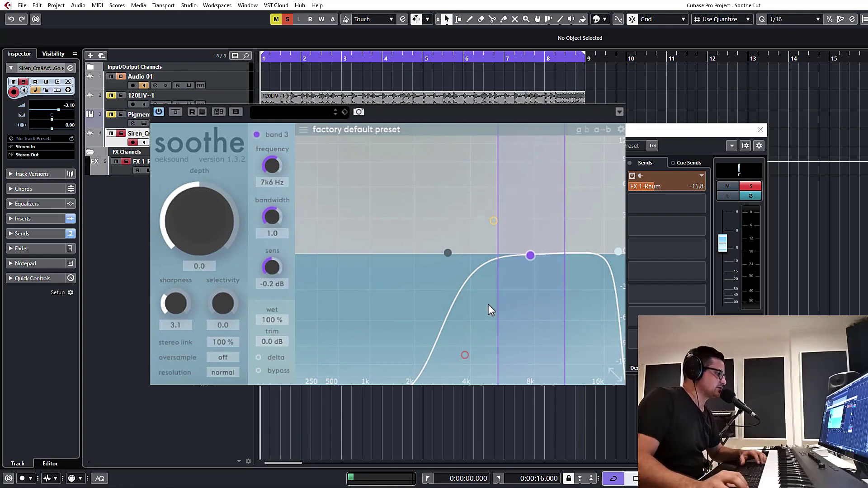
key("space")
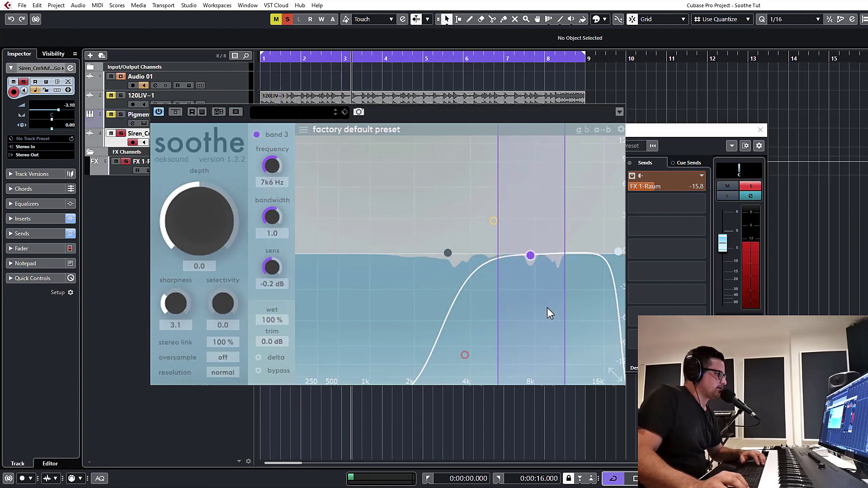
left_click(532, 259)
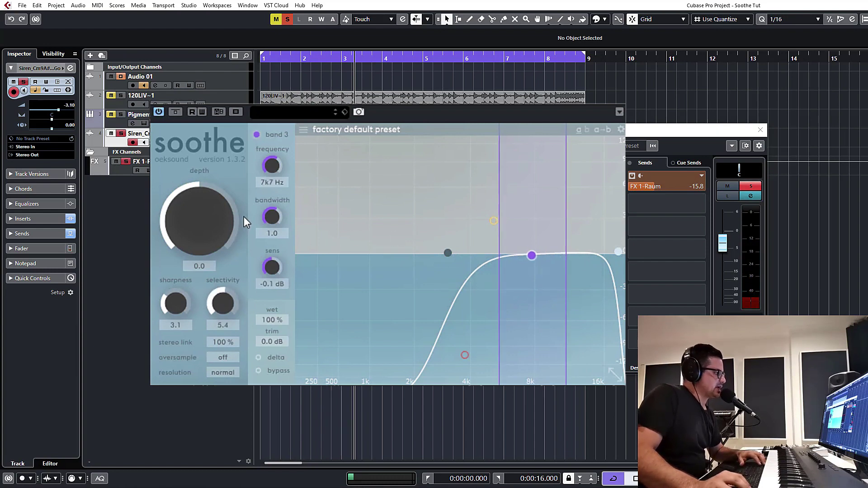
- Set the selectivity to 7.1 and give band 3 a bandwidth of 0.7, a frequency of 8k3 Hz and a sensitivity of 4.8 dB
mouse_move(232, 300)
left_mouse_down()
mouse_move(235, 290)
mouse_move(230, 304)
left_mouse_up()
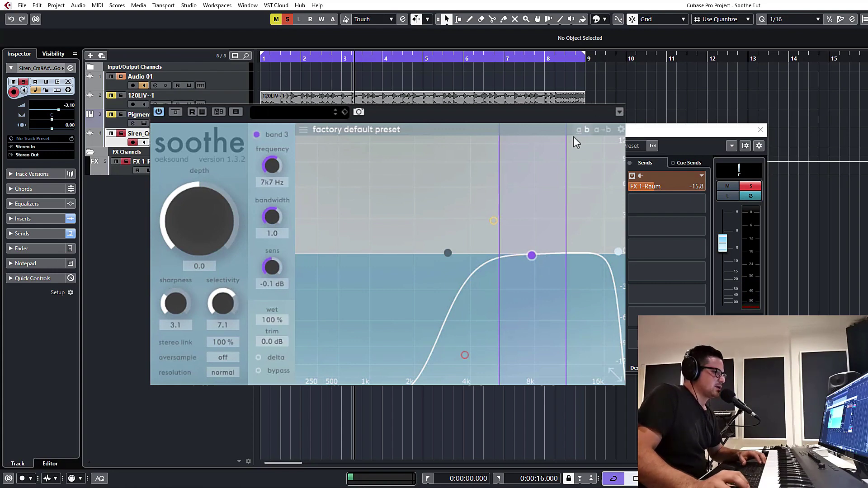
left_click_drag(280, 211, 276, 231)
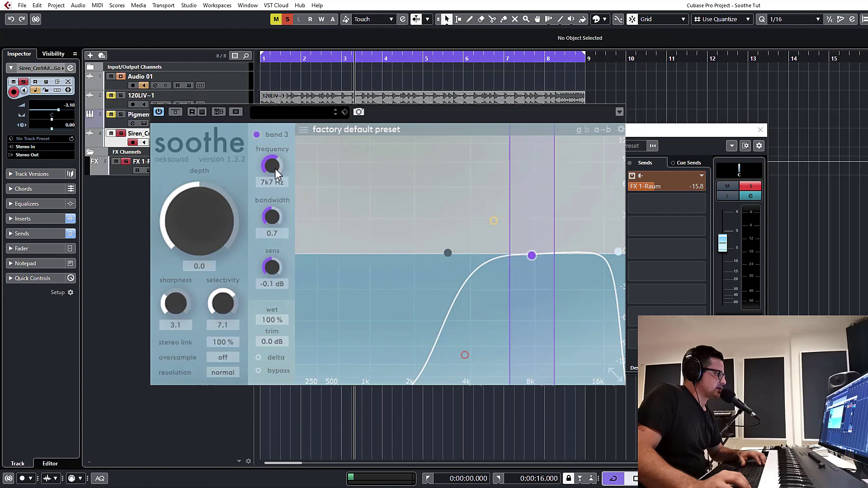
left_click_drag(274, 169, 276, 163)
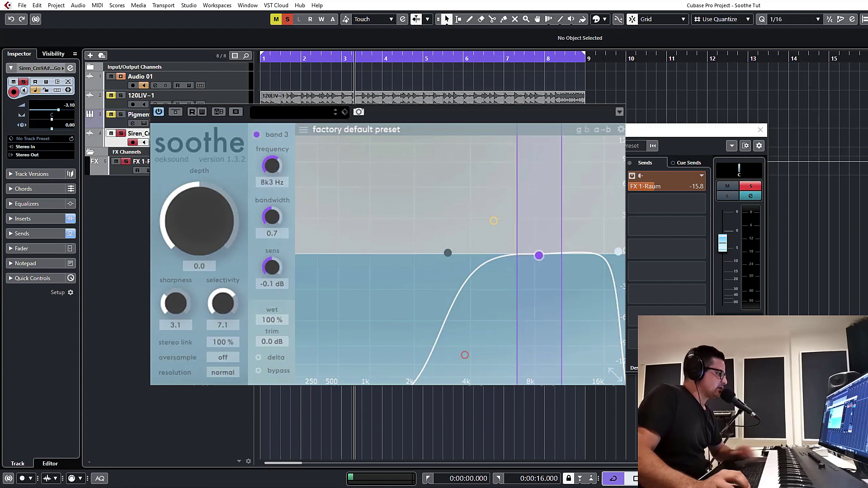
left_click_drag(286, 268, 291, 233)
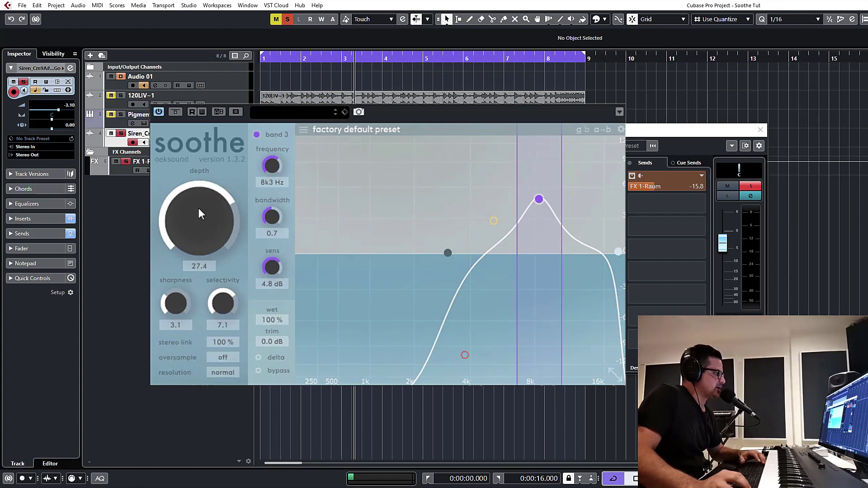
- Try different depth and sharpness amounts during playback, ending with depth at 5.3 and sharpness at 5.2
left_click_drag(199, 209, 201, 185)
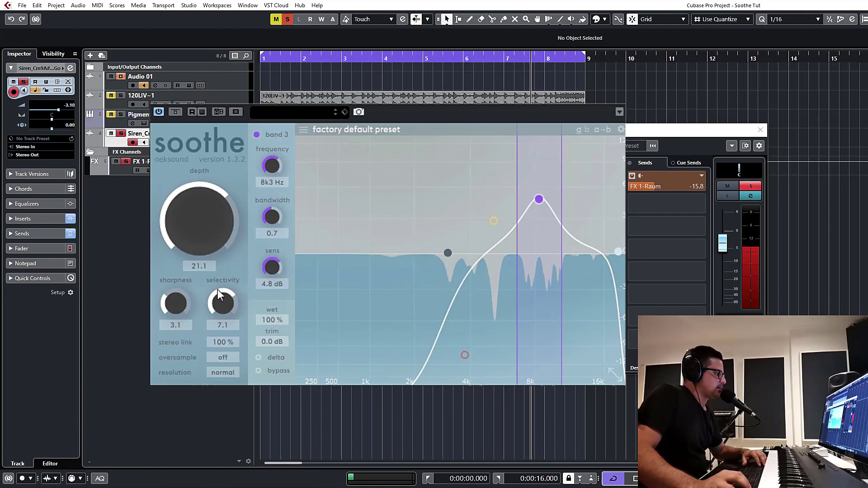
left_click_drag(174, 300, 180, 256)
left_click_drag(188, 221, 188, 242)
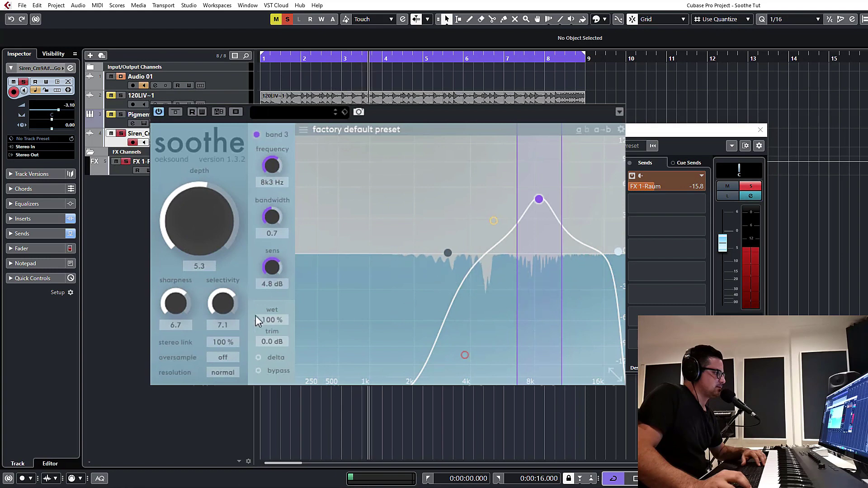
left_click_drag(179, 306, 179, 363)
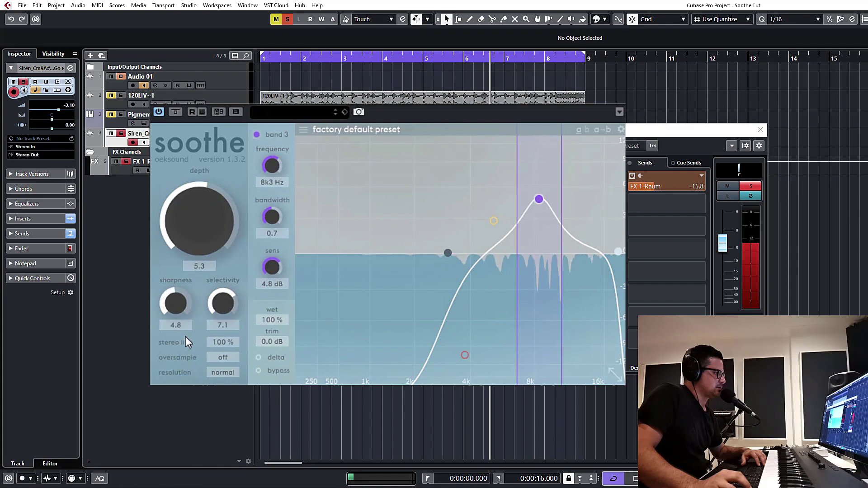
scroll(184, 304, "up", 5)
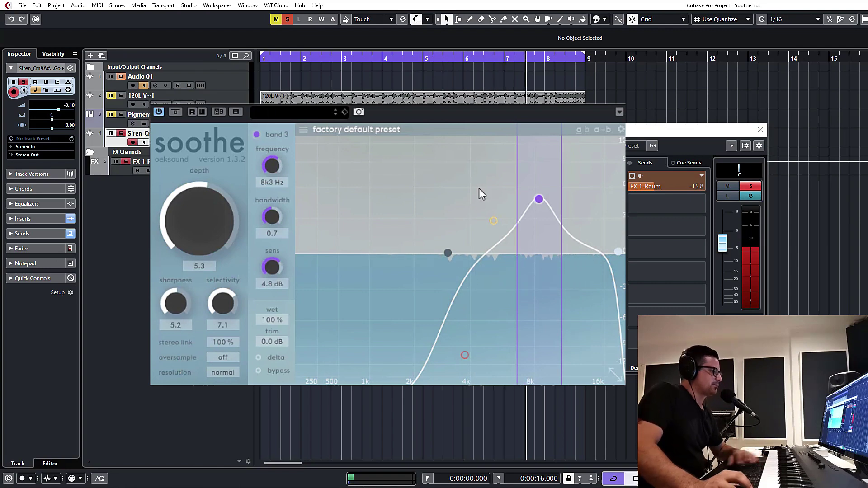
- Set the low cut to 3k9 Hz and play the vocal with delta enabled to hear only the removed signal
left_click_drag(447, 254, 463, 257)
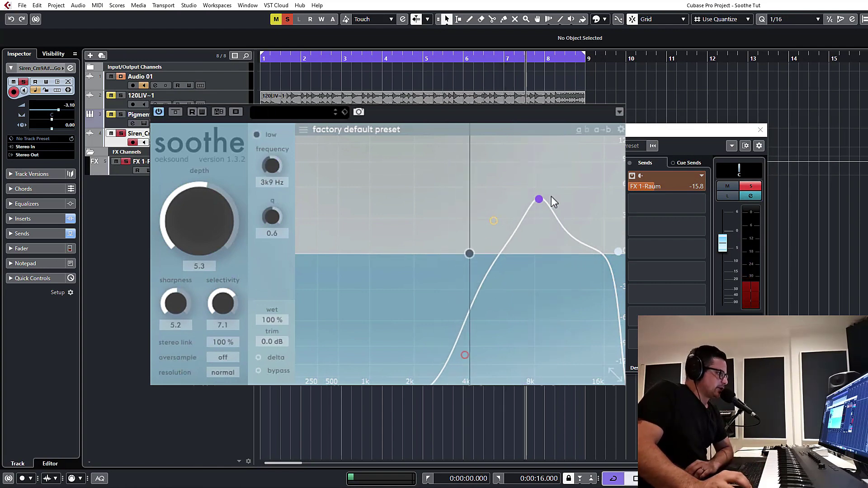
left_click(538, 199)
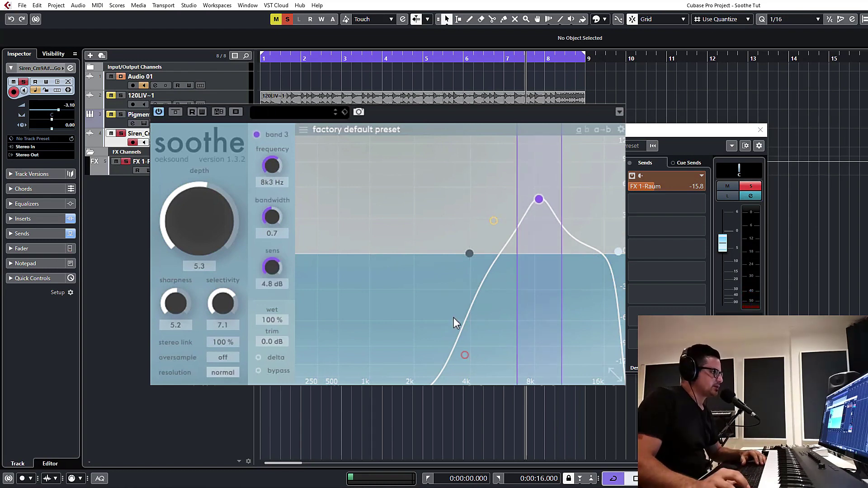
left_click(258, 357)
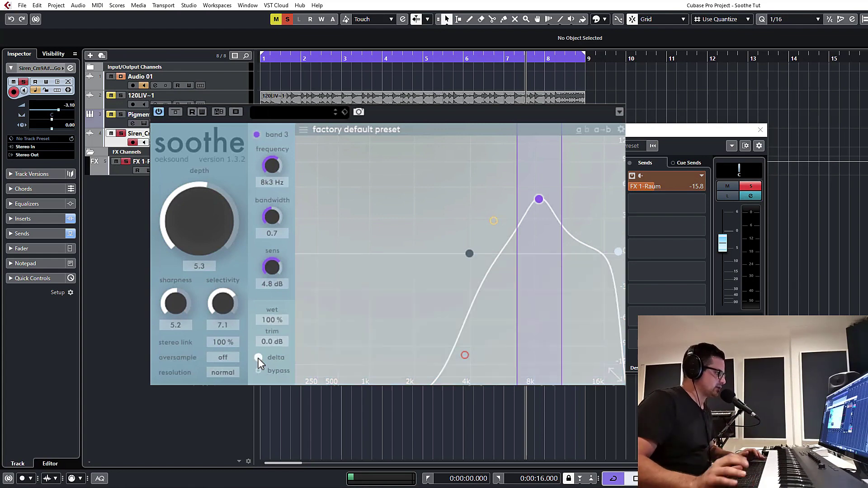
key("space")
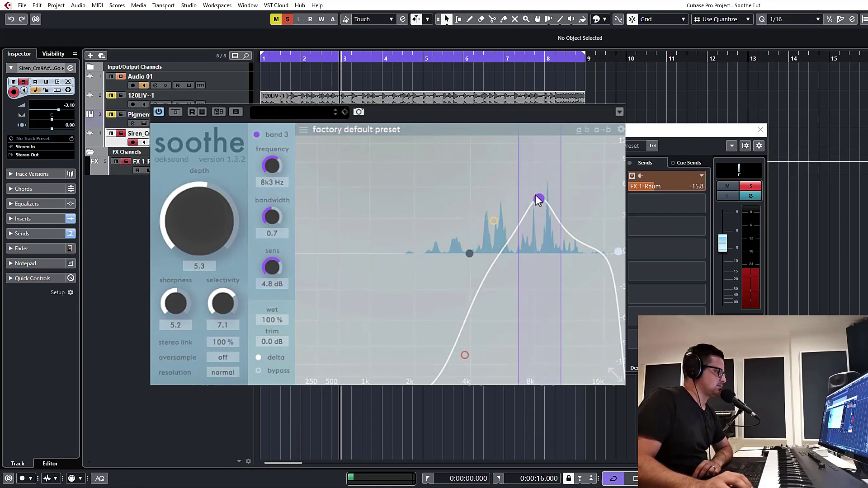
- Set band 3's sensitivity to 10 dB and the depth to 21.1, comparing with delta on and off and leaving it off
left_click_drag(536, 196, 538, 155)
left_click_drag(208, 226, 209, 209)
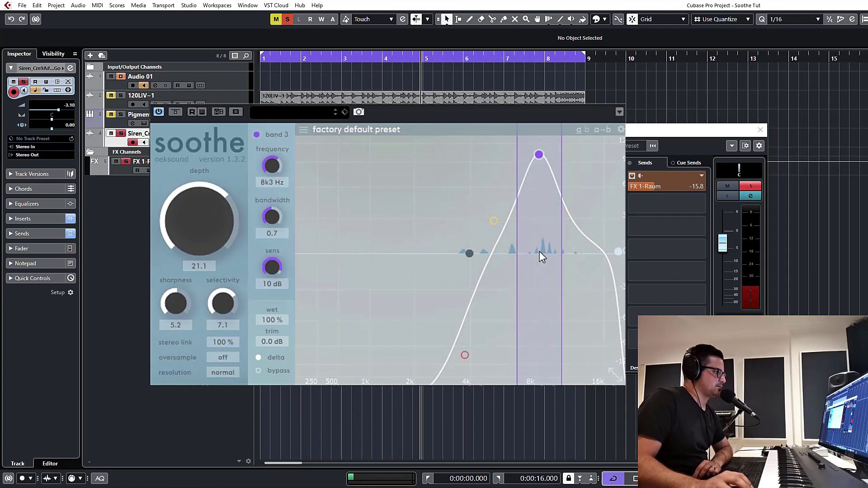
left_click(258, 357)
left_click(259, 356)
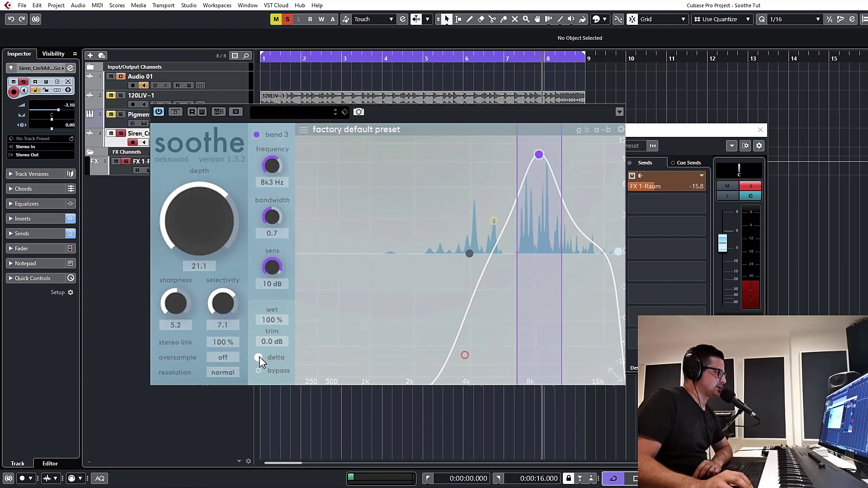
left_click(259, 357)
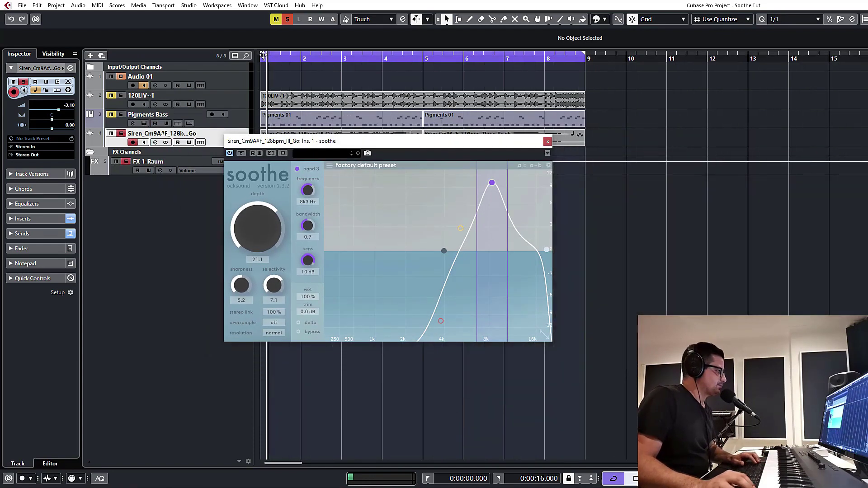
- Start the cycle range at bar 5 and play it with soothe's depth at -60.0, moving the plug-in window off the vocal clips
left_click(415, 58, "ctrl")
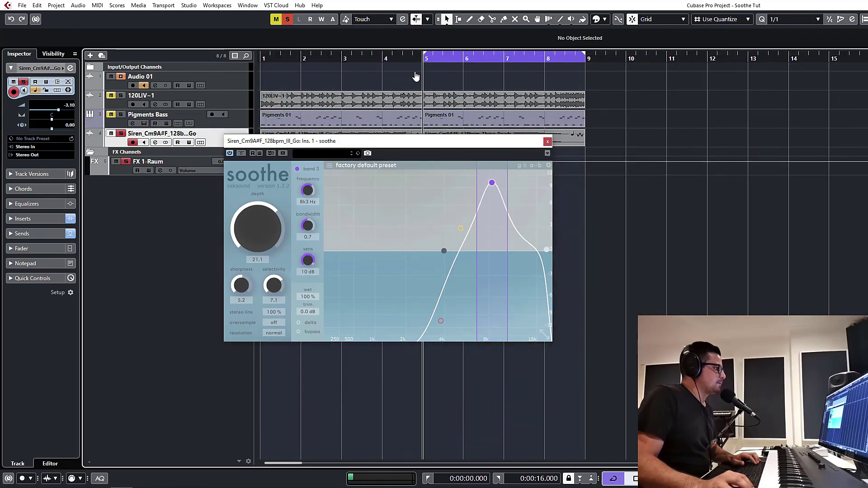
key("space")
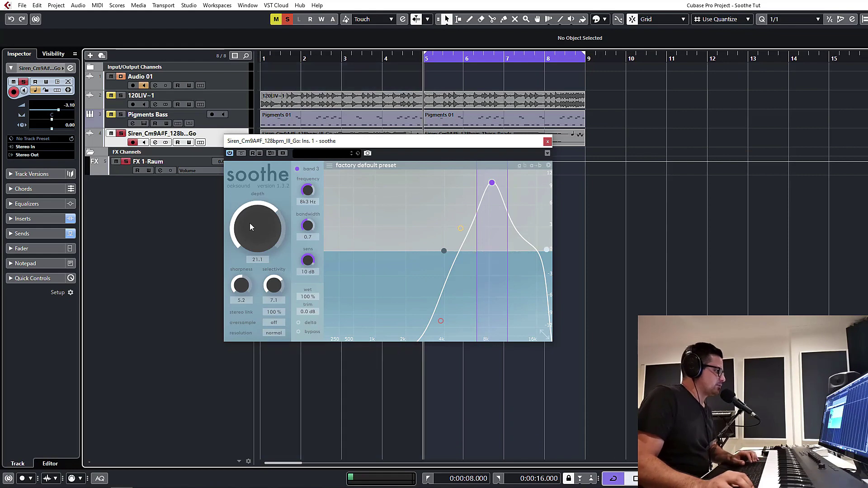
left_click_drag(252, 227, 226, 254)
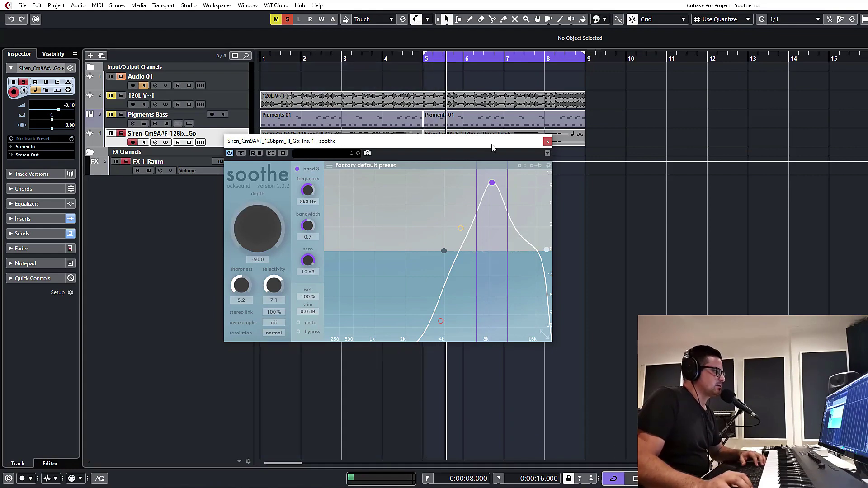
left_click_drag(452, 141, 445, 195)
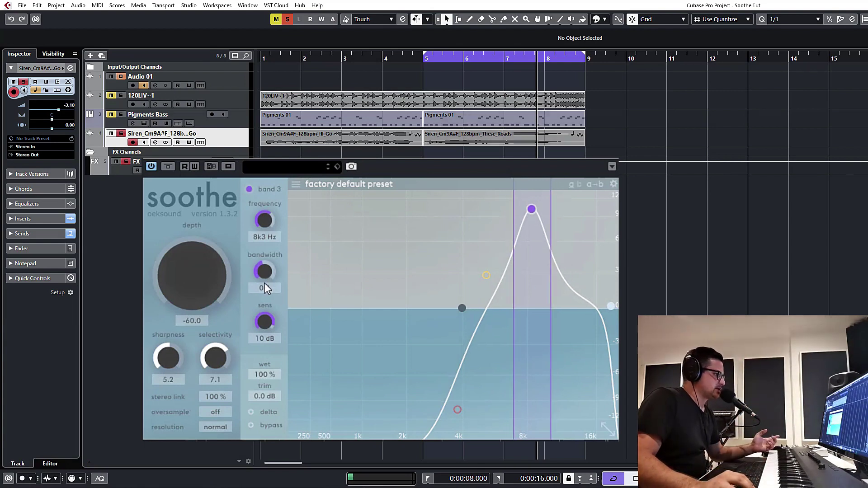
- Widen band 3's bandwidth to 2.0 with a lower sensitivity, and set the low cut to 3k3 Hz with a q of 0.5
left_click_drag(264, 283, 275, 213)
scroll(264, 271, "up", 5)
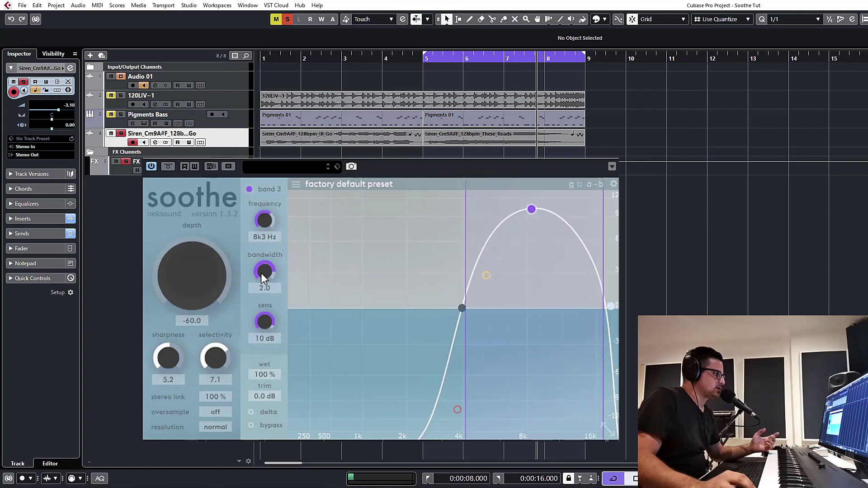
left_click_drag(531, 211, 524, 226)
left_click_drag(461, 308, 447, 313)
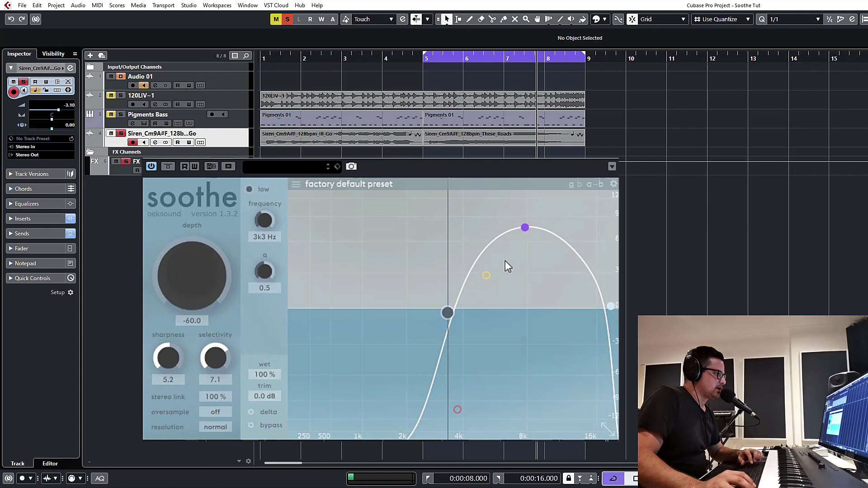
- Enable delta on the These_Roads vocal section and set the depth to 21.1 and the selectivity to 4.6
left_click(493, 141)
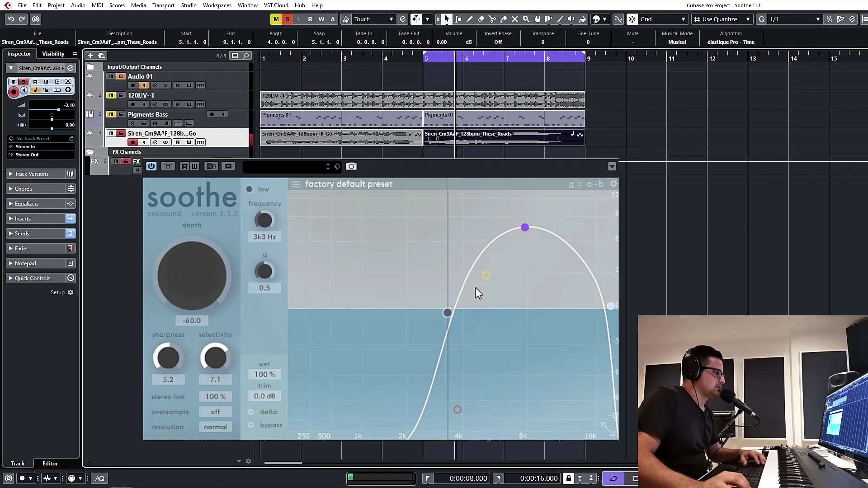
left_click(251, 413)
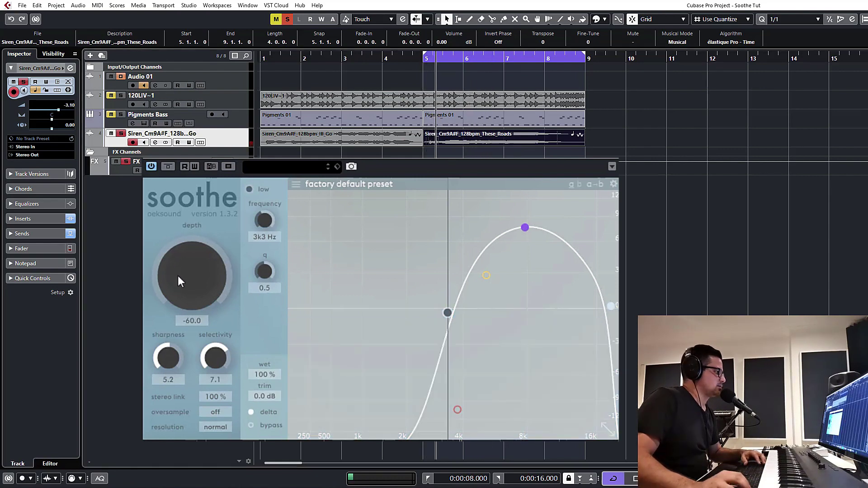
left_click_drag(178, 275, 205, 166)
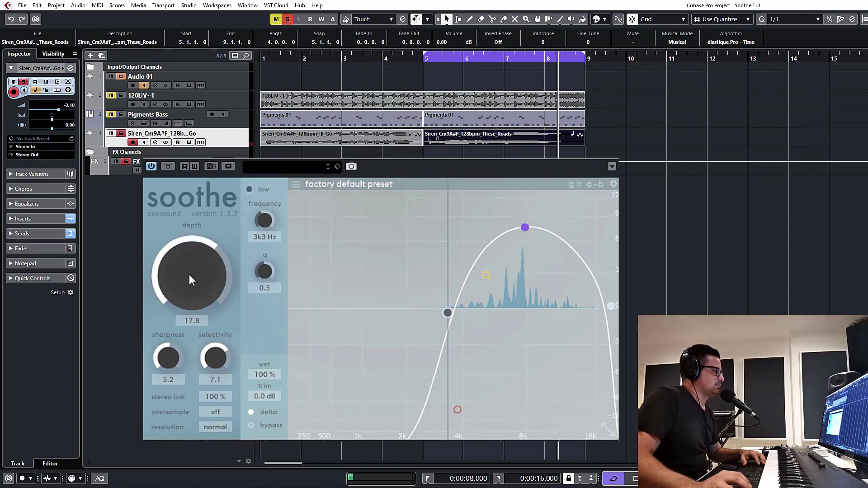
left_click_drag(215, 358, 214, 406)
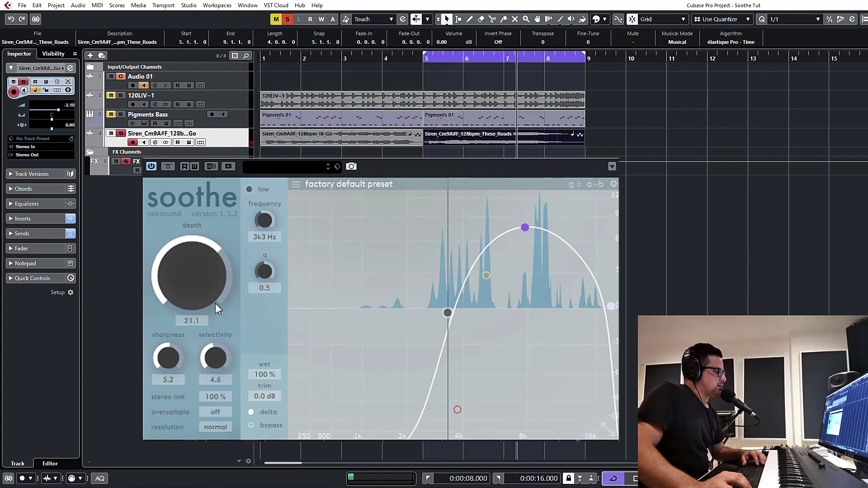
- Stop playback, disable delta and replay the section from the start of the cycle range
key("space")
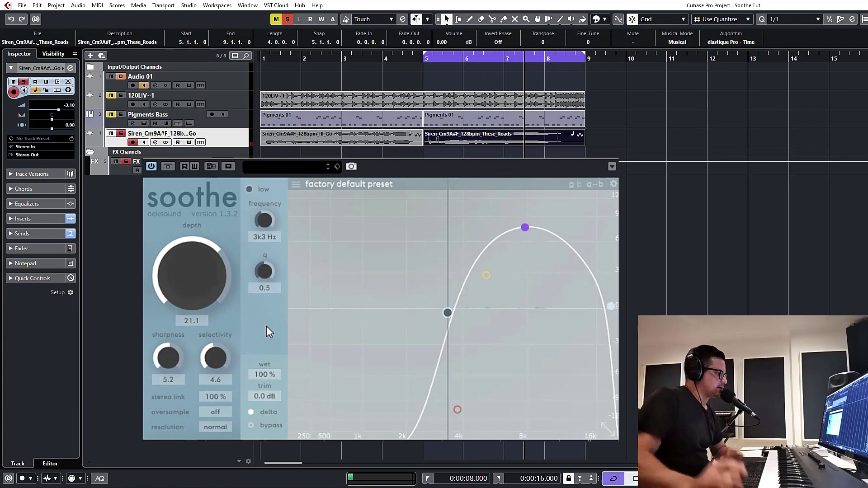
left_click(251, 415)
key("KP_1")
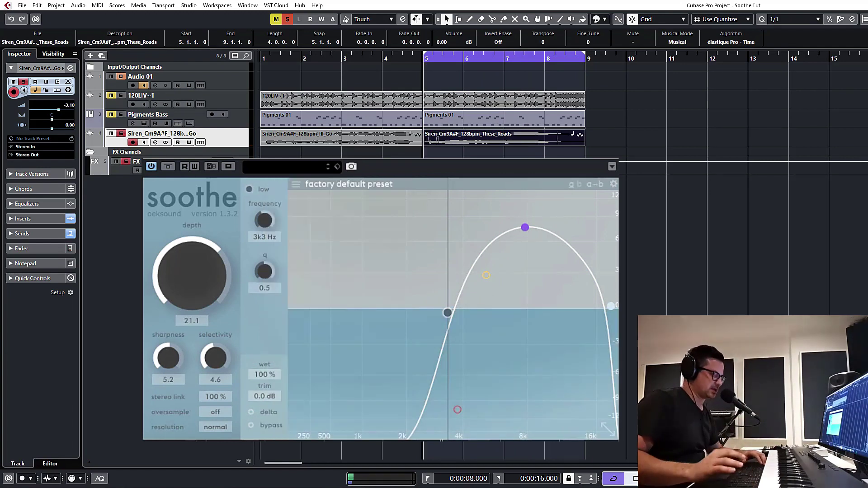
key("space")
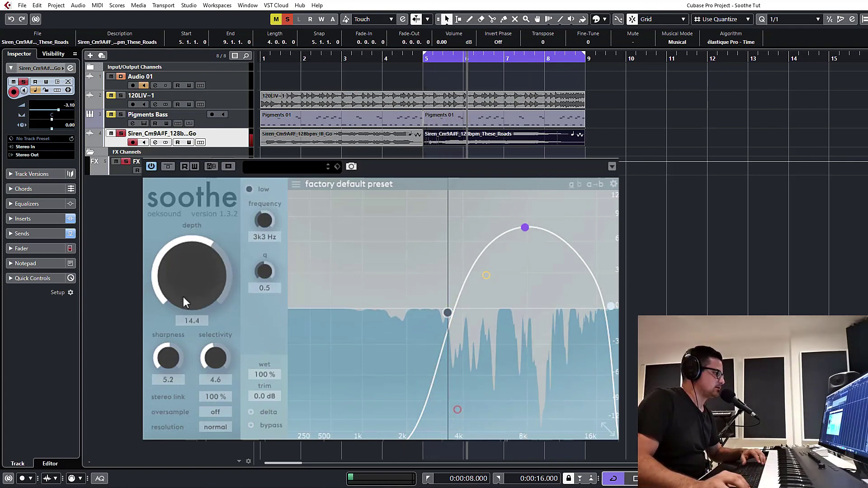
- Set the vocal's soothe depth to 14.4 and toggle the effect's bypass on and off to compare the sound
left_click_drag(183, 297, 183, 318)
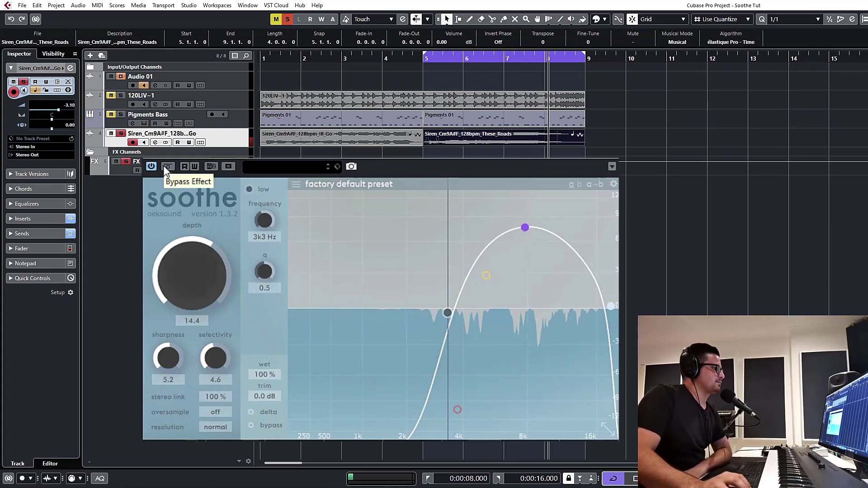
left_click(164, 166)
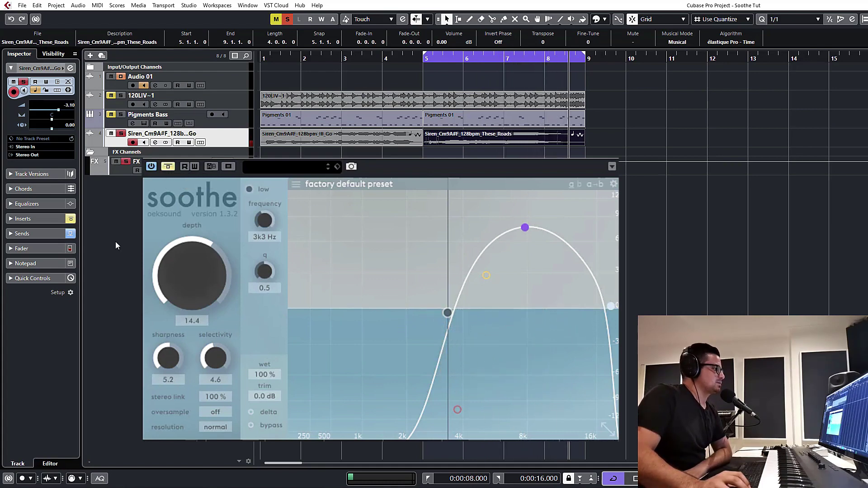
left_click(167, 167)
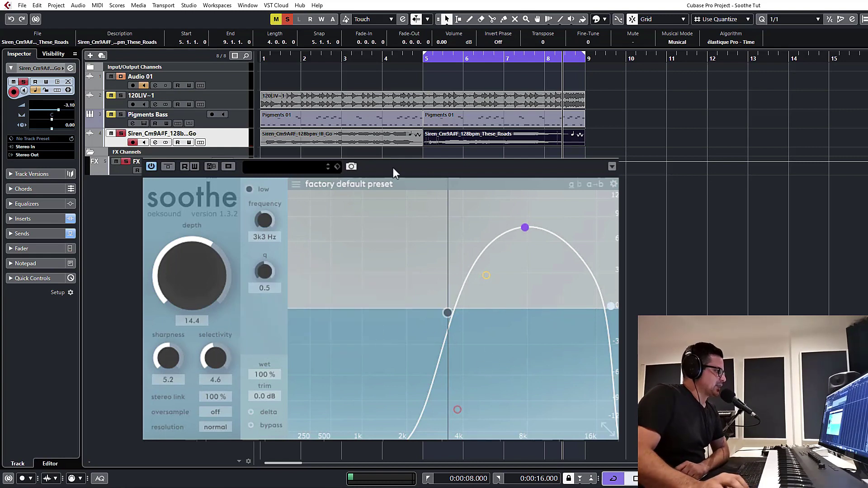
- Close the vocal's soothe window, open soothe from the 120LIV-1 channel's inserts and turn off the vocal track's solo
left_click_drag(461, 187, 458, 183)
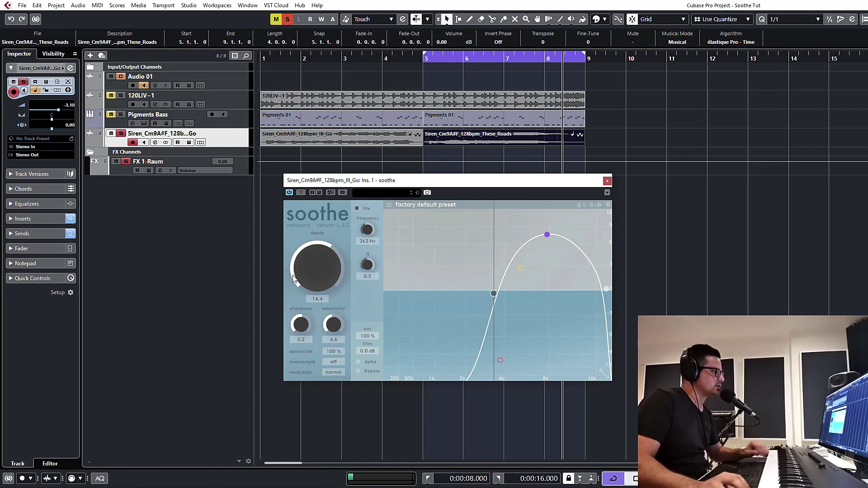
left_click(606, 182)
left_click(218, 238)
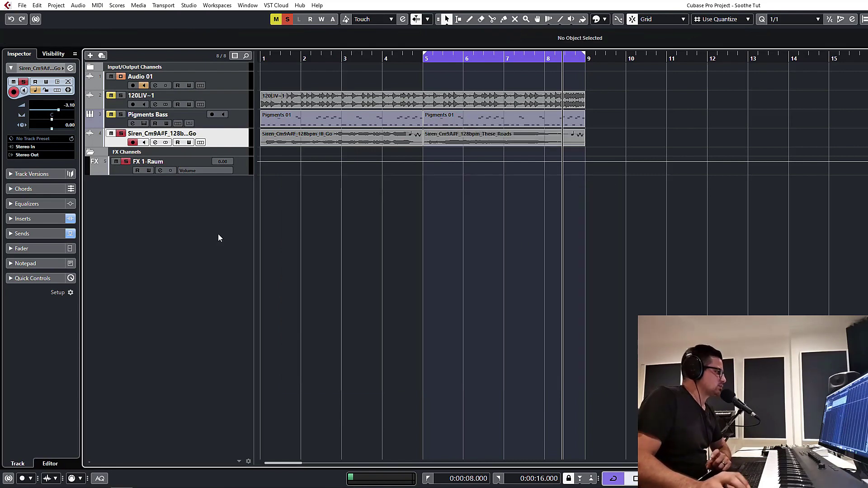
left_click(156, 105)
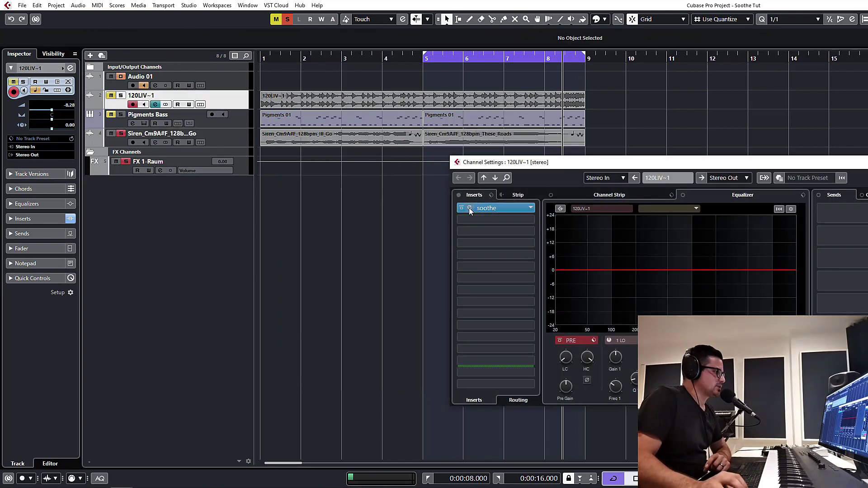
left_click(470, 208)
left_click(121, 134)
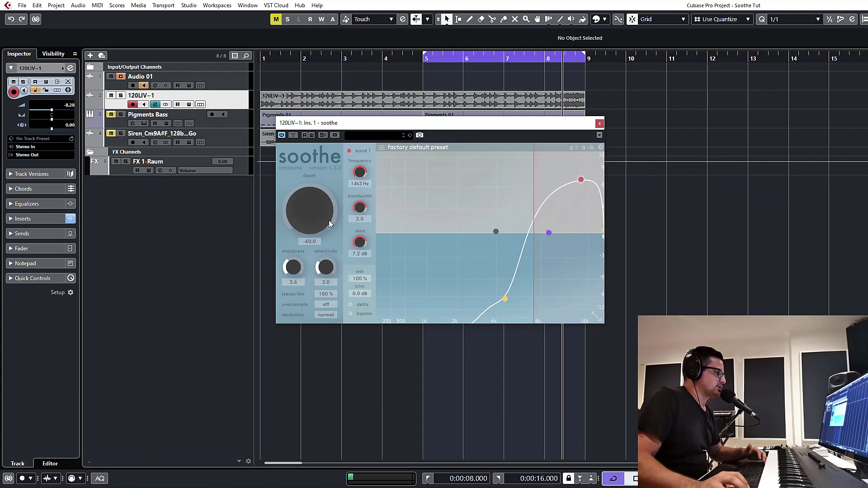
- Disable band 2 on the 120LIV-1 track's soothe and raise the depth to 27.4 during playback
left_click(504, 299)
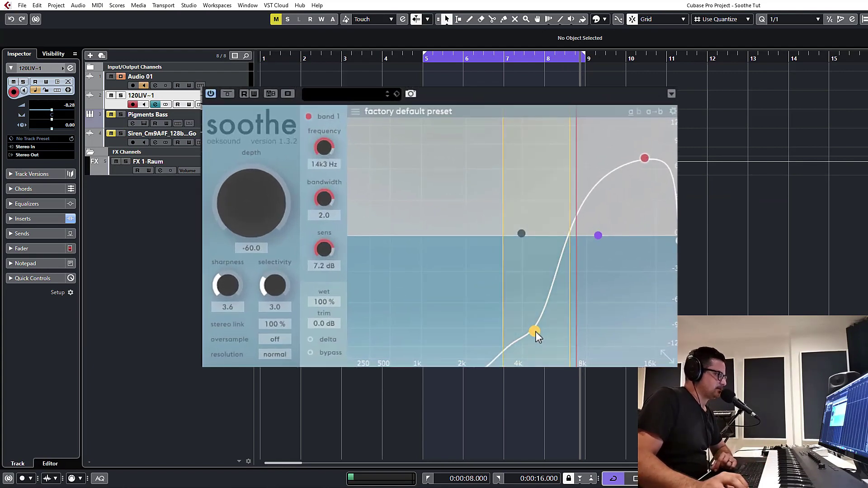
left_click(309, 117)
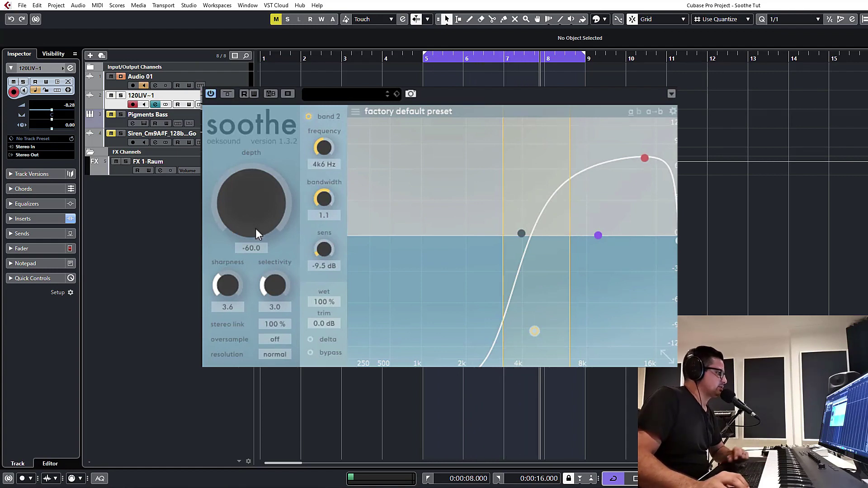
left_click_drag(256, 229, 265, 107)
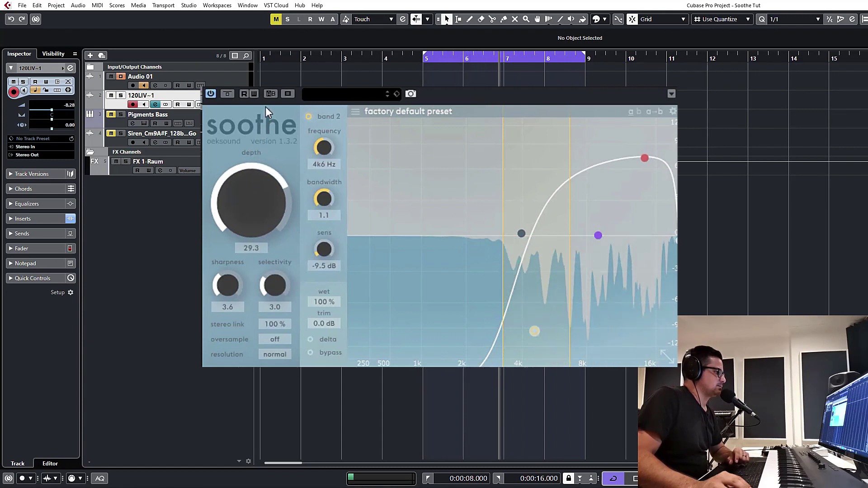
left_click_drag(265, 107, 265, 110)
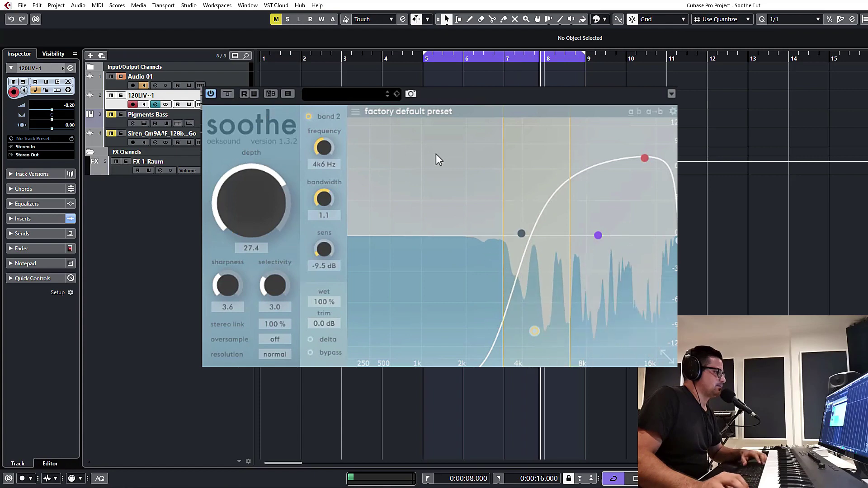
- Toggle soothe's bypass on and off twice to compare the processed and unprocessed 120LIV-1 loop
left_click(227, 94)
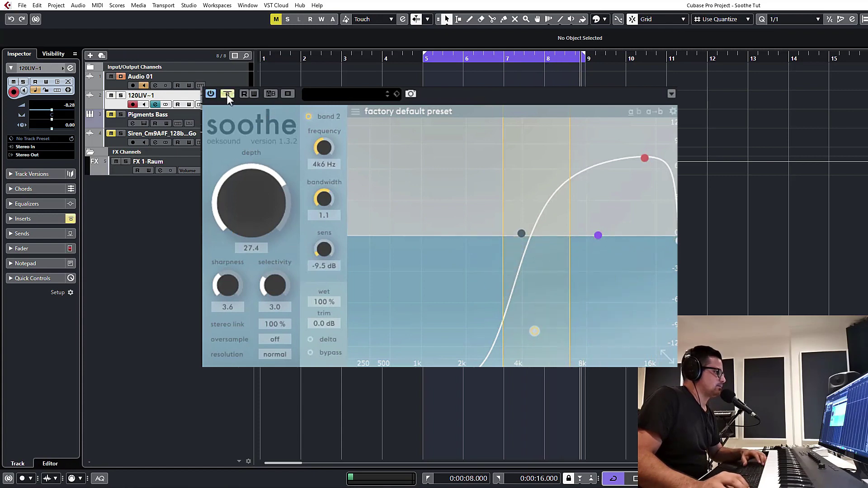
left_click(226, 94)
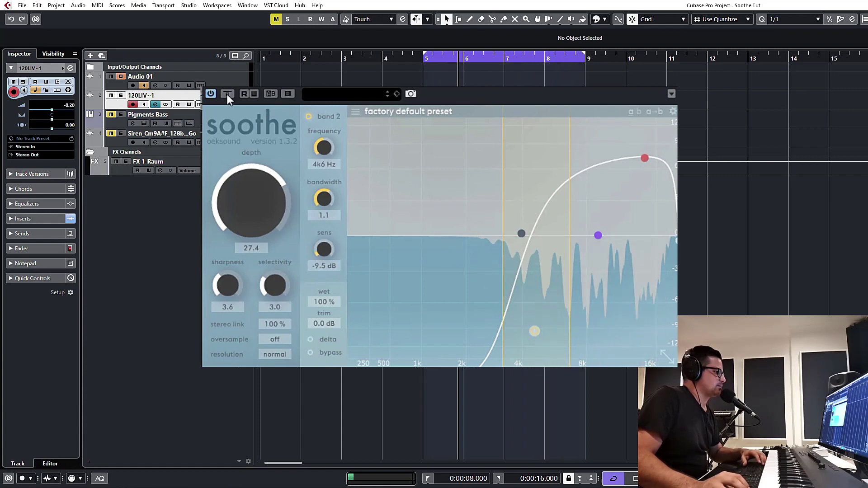
left_click(227, 94)
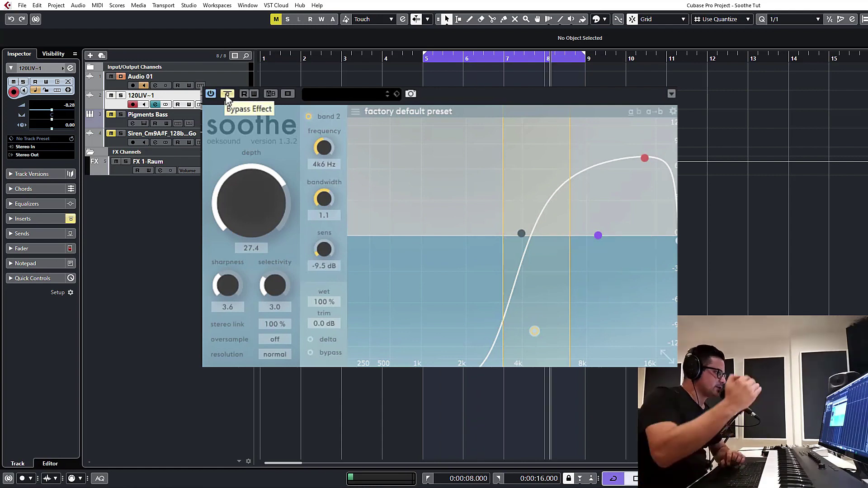
left_click(226, 94)
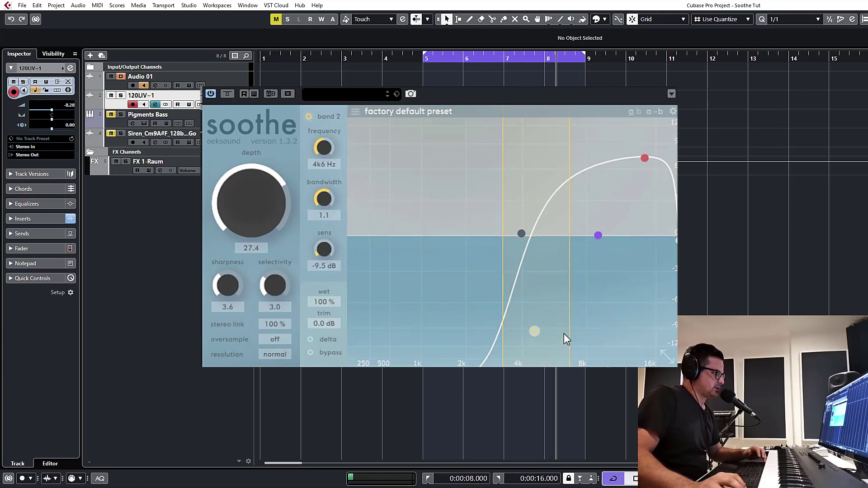
- Re-enable band 2 at 4k8 Hz with -12 dB sensitivity, move band 1 to 14k0 Hz and set the depth to 8.6
double_click(535, 331)
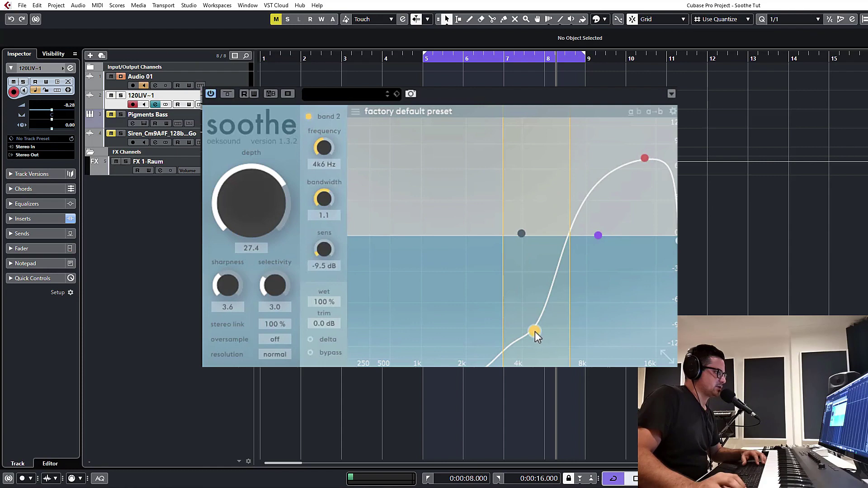
left_click_drag(535, 333, 539, 357)
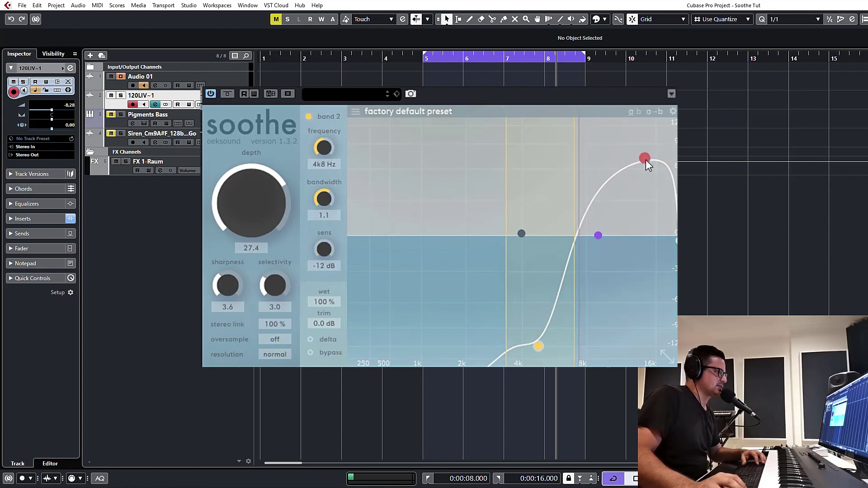
mouse_move(645, 158)
left_mouse_down()
mouse_move(642, 147)
mouse_move(642, 158)
left_mouse_up()
key("space")
left_click_drag(245, 218, 246, 235)
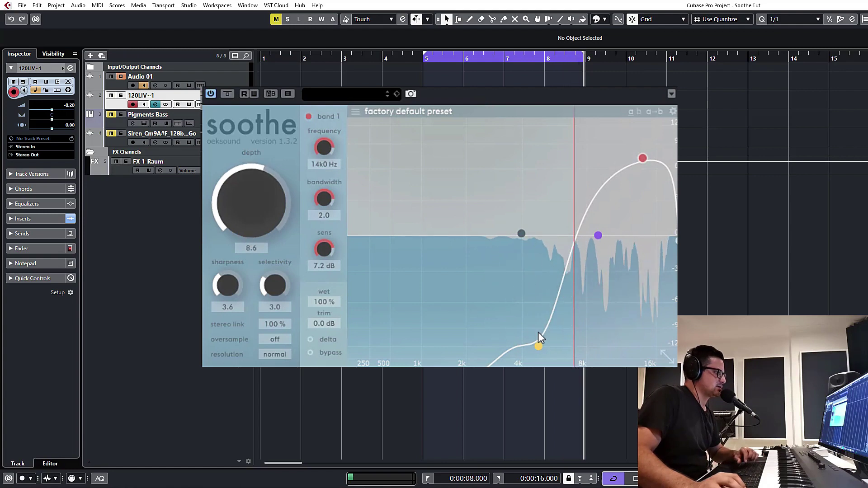
- Set band 2 to 5k1 Hz with a bandwidth of 1.4, and band 1 to 13k8 Hz with 8.9 dB sensitivity
left_click(538, 345)
left_click_drag(545, 364, 545, 363)
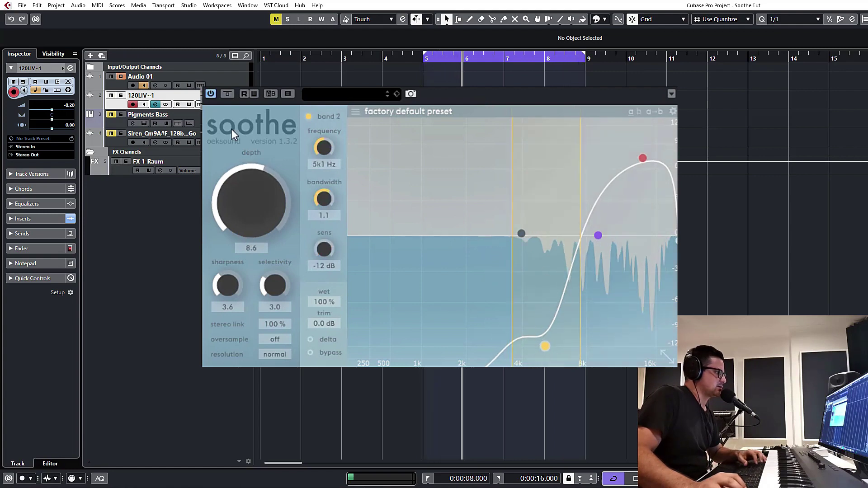
left_click_drag(328, 202, 326, 187)
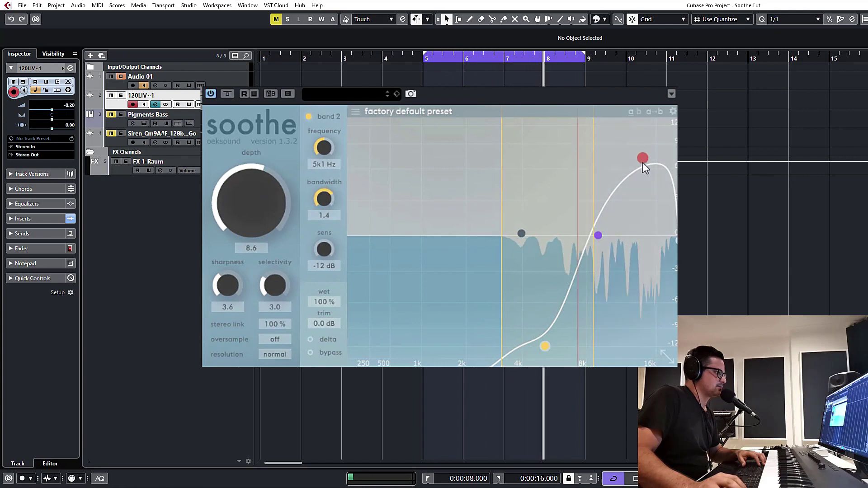
left_click_drag(642, 161, 640, 149)
- Set the sharpness to 5.2 and the depth to 18.2, and compare the loop with soothe active and bypassed
left_click_drag(237, 286, 251, 259)
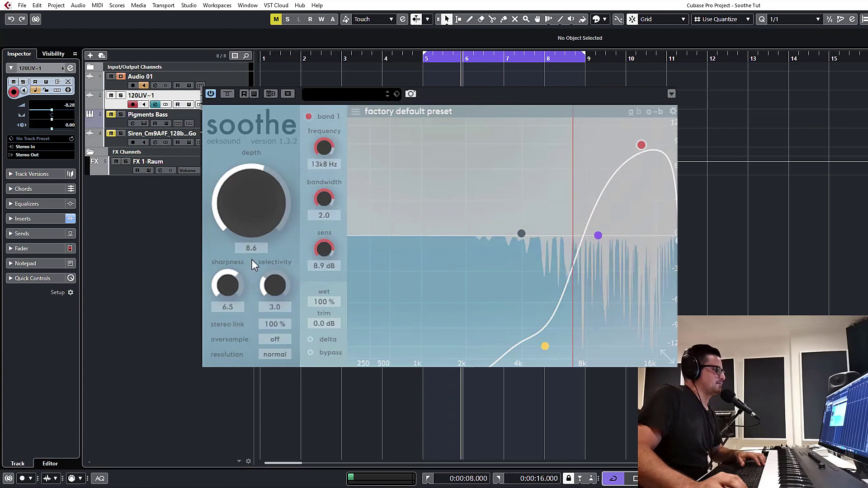
left_click_drag(254, 216, 254, 196)
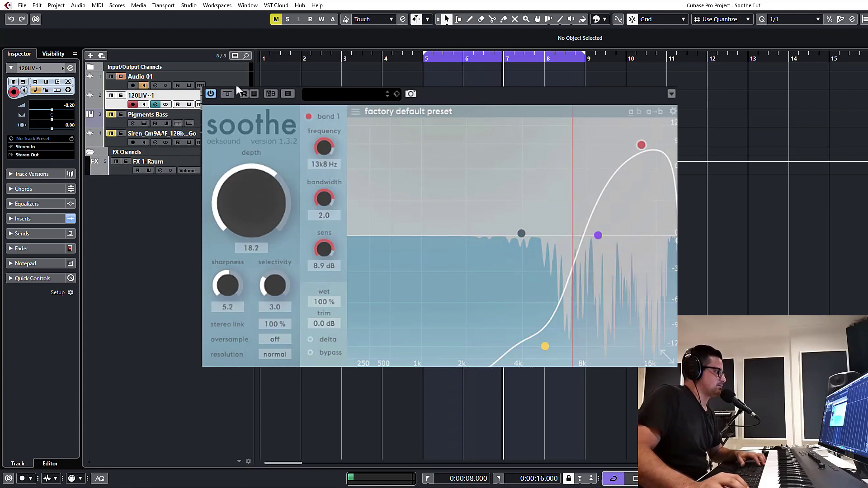
left_click(227, 93)
left_click(227, 93)
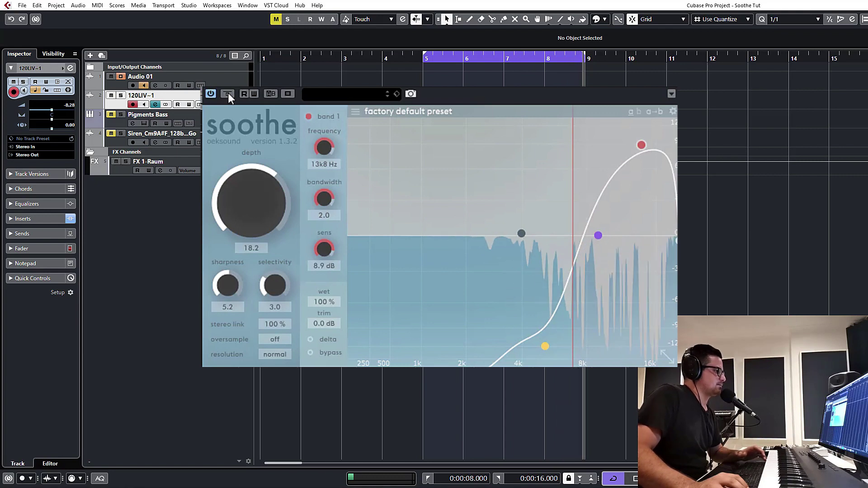
left_click(228, 93)
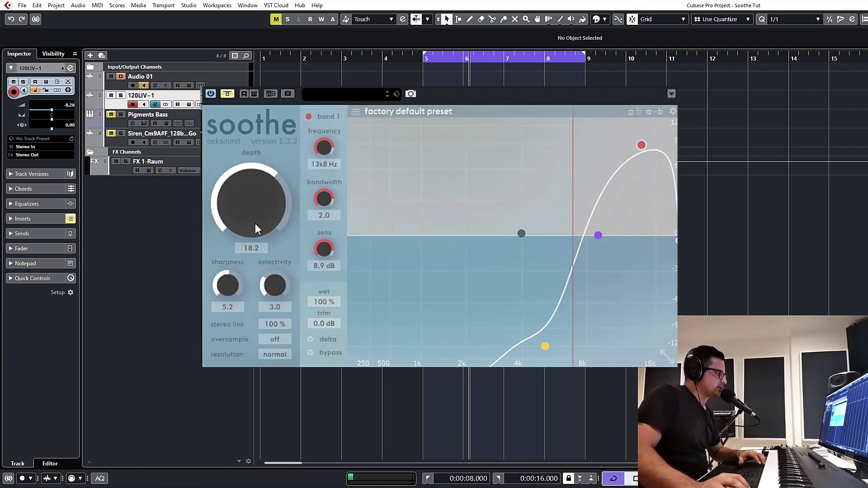
- Raise the depth to 28.8 and audition reduced wet levels with soothe active, going down to 34 % and back to about 49 %
scroll(261, 213, "up", 2)
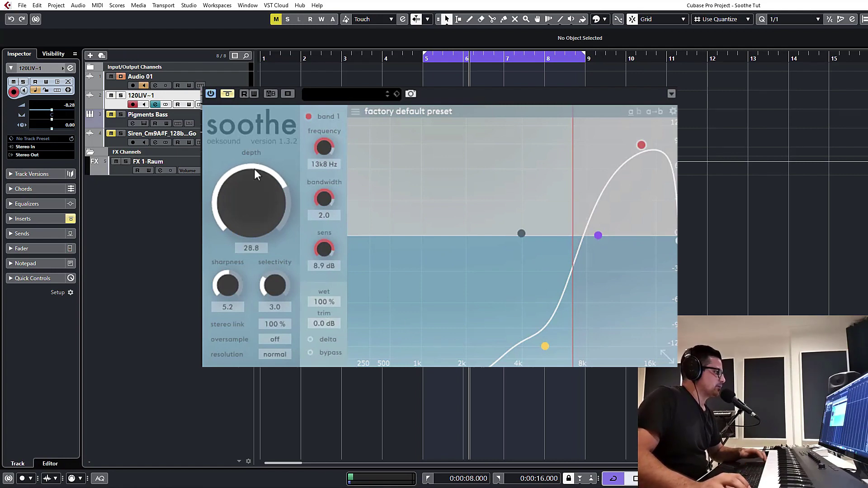
scroll(331, 302, "down", 3)
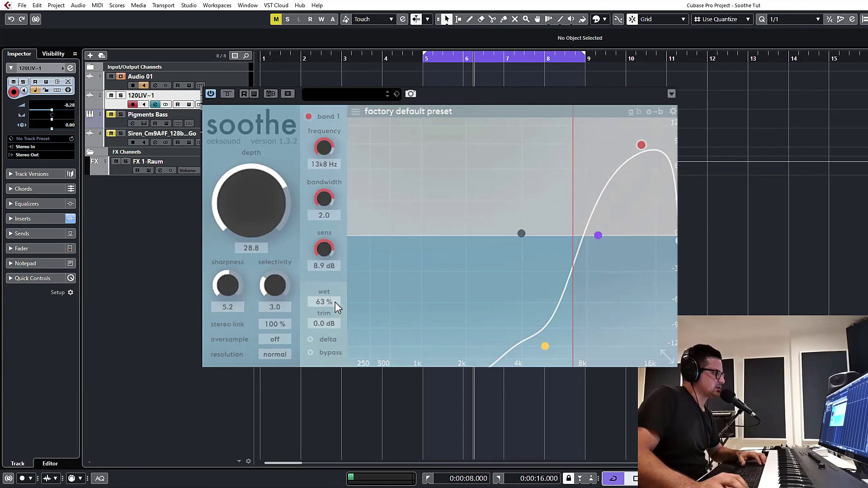
scroll(334, 302, "down", 3)
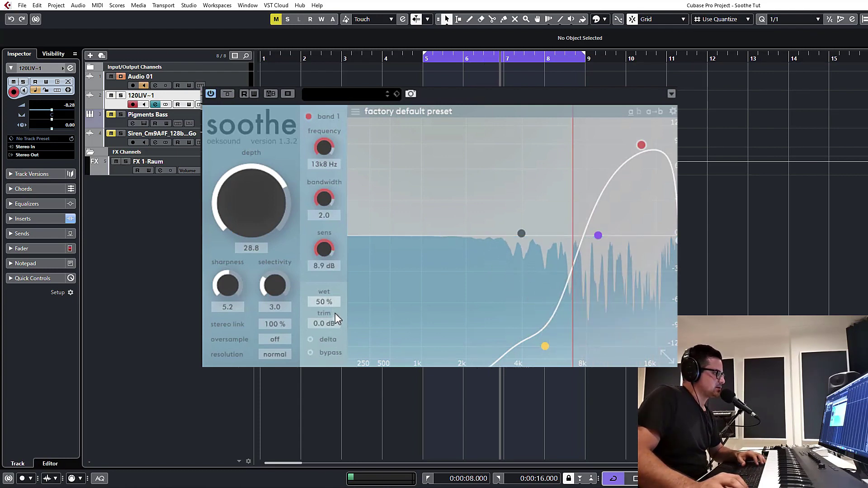
scroll(325, 304, "down", 10)
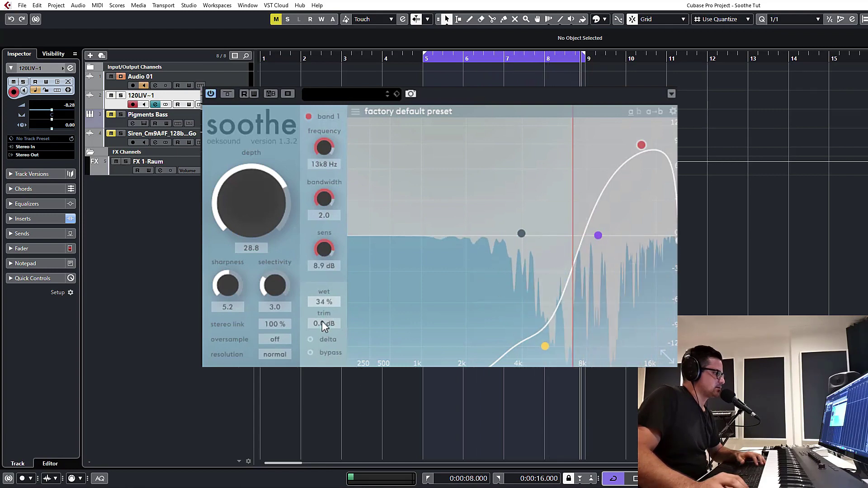
scroll(324, 303, "up", 10)
scroll(324, 302, "up", 9)
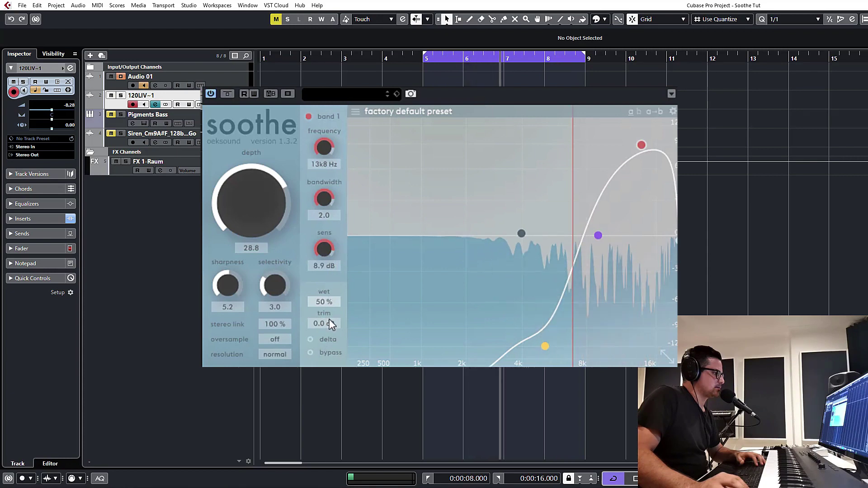
scroll(325, 303, "down", 17)
scroll(325, 303, "up", 14)
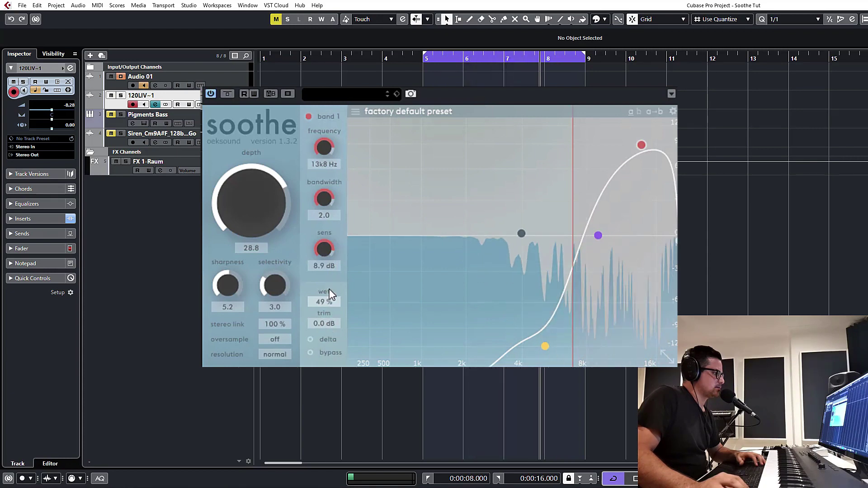
- Enable delta with wet at 100 % and selectivity at 0.0, and close soothe after stopping playback
left_click(311, 340)
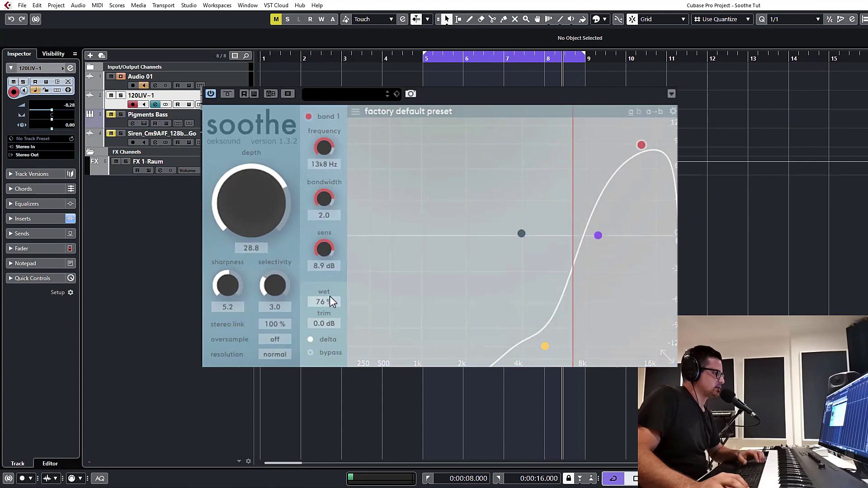
scroll(328, 300, "up", 5)
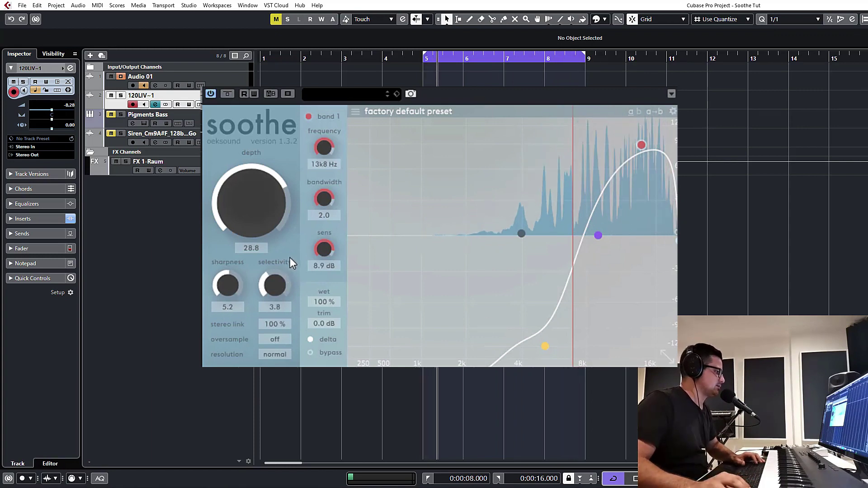
left_click_drag(289, 256, 280, 324)
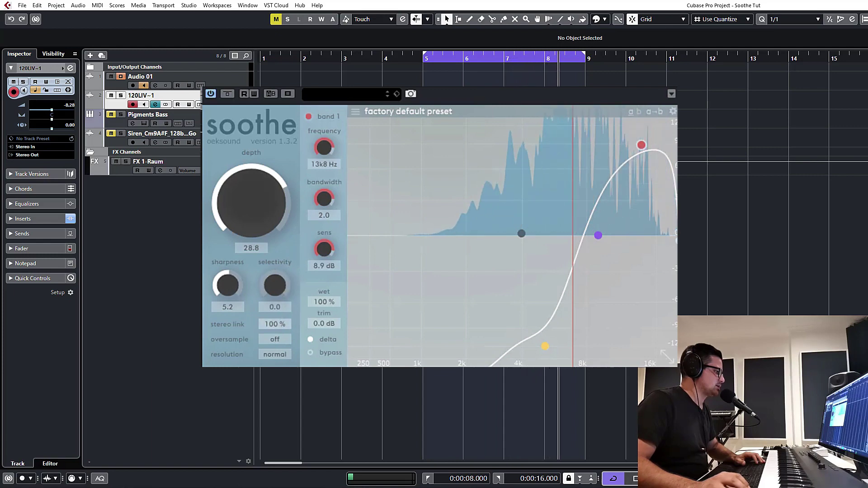
key("space")
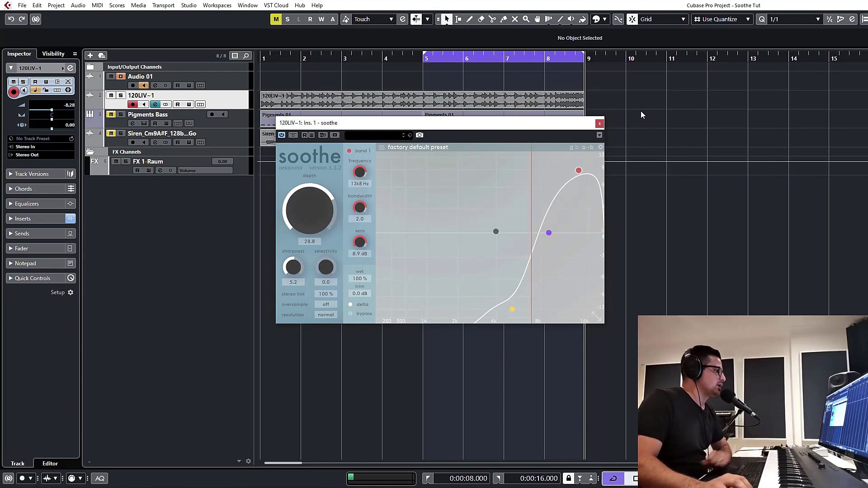
left_click(599, 124)
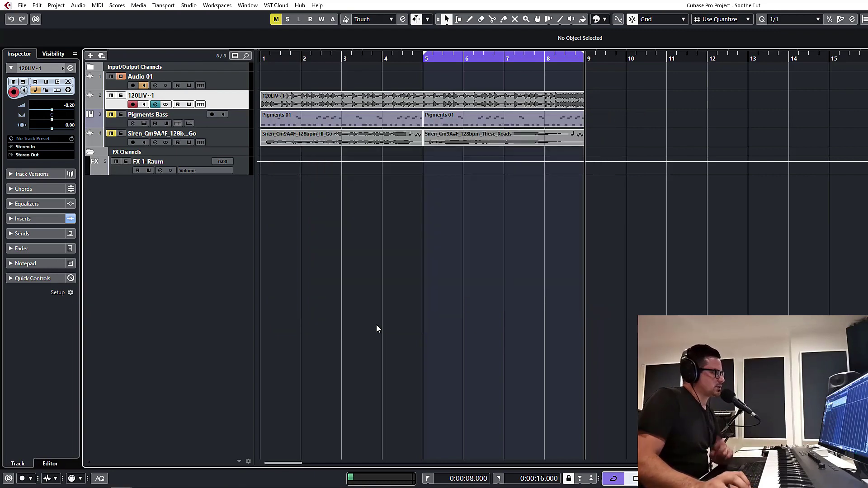
- Unmute the Pigments Bass track and mute the 120LIV-1 track
left_click(308, 113)
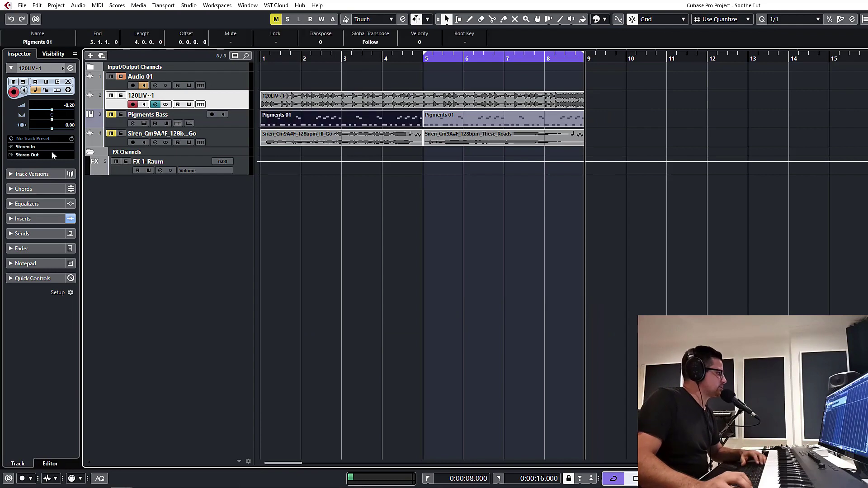
left_click(111, 115)
left_click(111, 95)
left_click(271, 190)
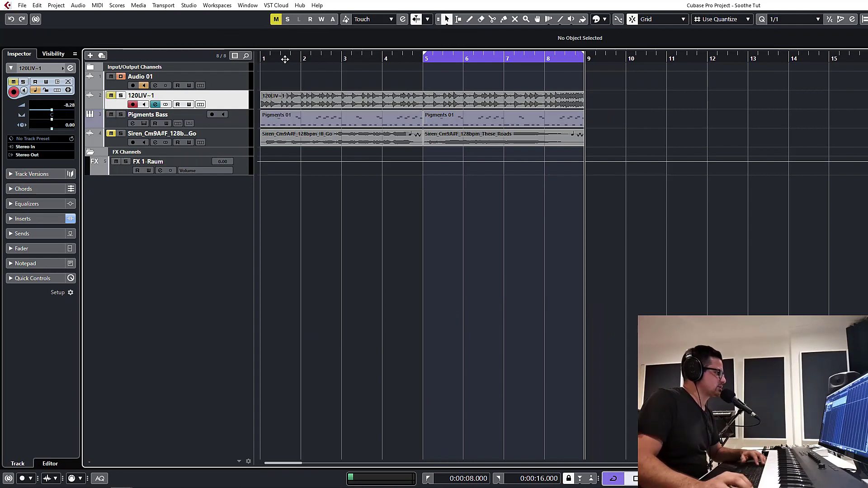
left_click_drag(284, 59, 302, 170)
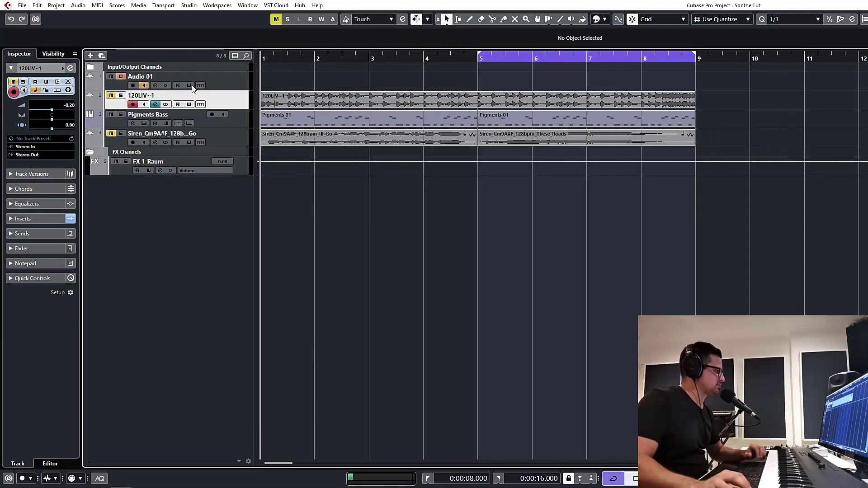
- Open the soothe insert on the Pigments Bass channel and play the bass from the loop start
left_click(132, 124)
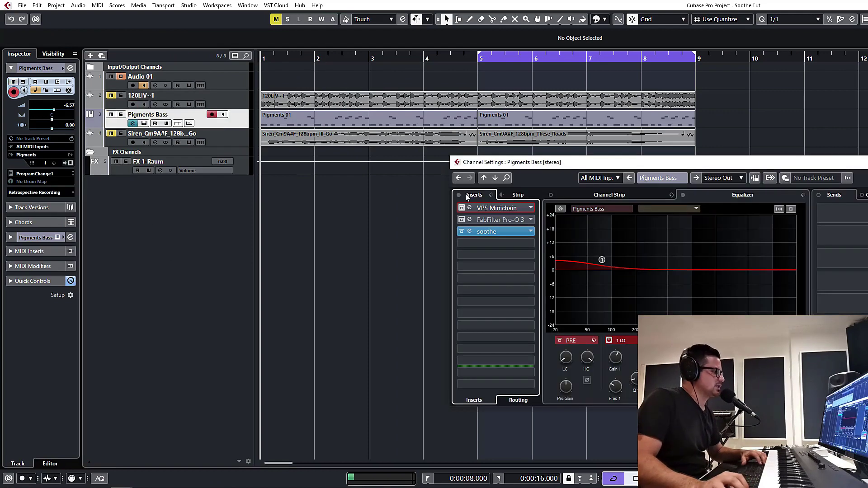
left_click(462, 230)
left_click_drag(303, 224, 305, 252)
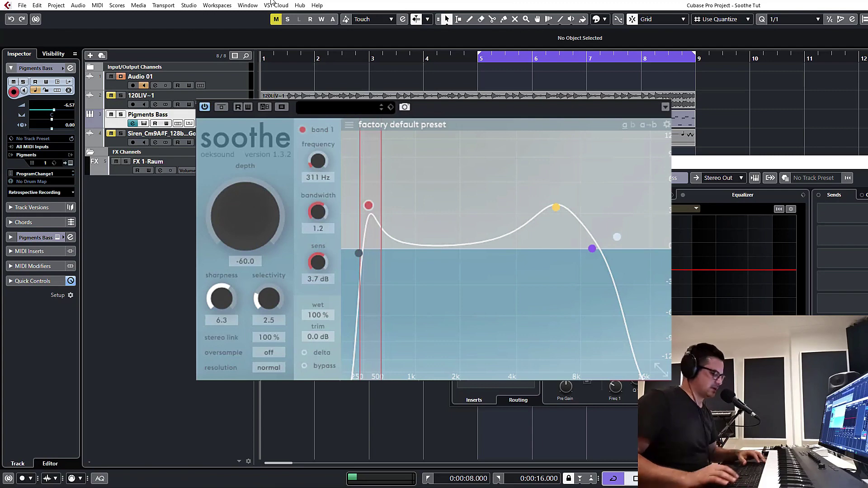
key("KP_1")
key("space")
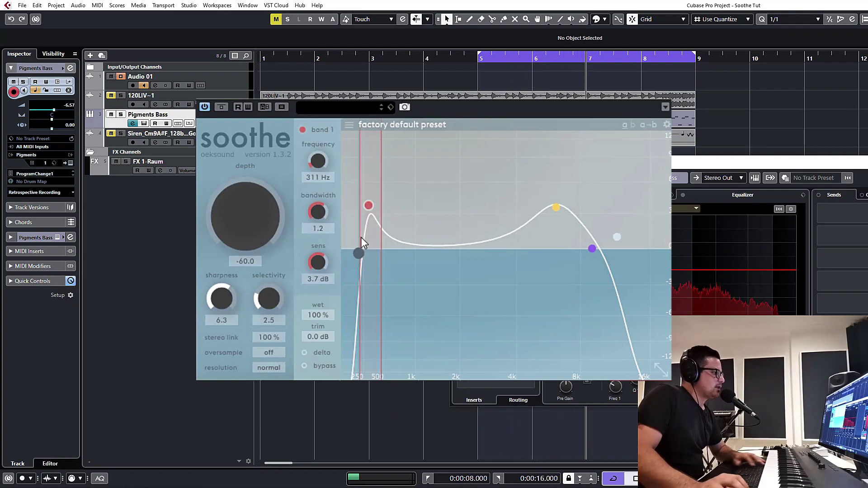
- Set soothe's low cut to 161 Hz and band 2 to 5k8 Hz with 3.5 dB sensitivity
mouse_move(358, 253)
left_mouse_down()
mouse_move(340, 256)
mouse_move(354, 250)
left_mouse_up()
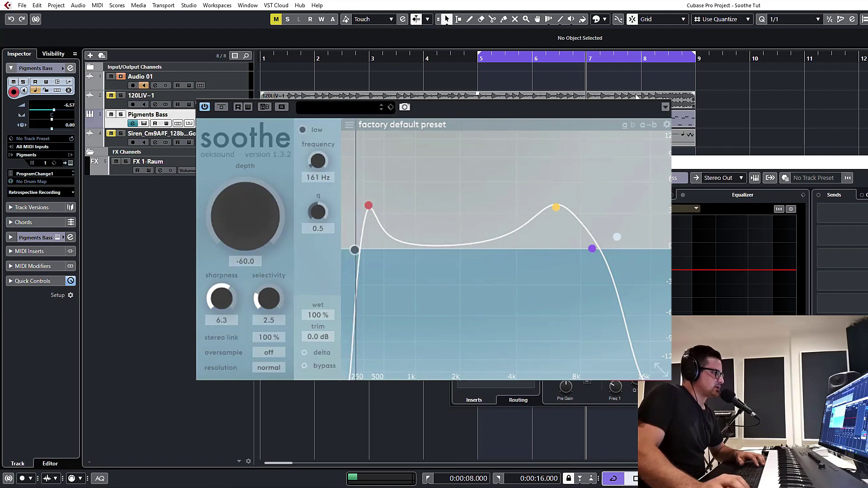
left_click(368, 205)
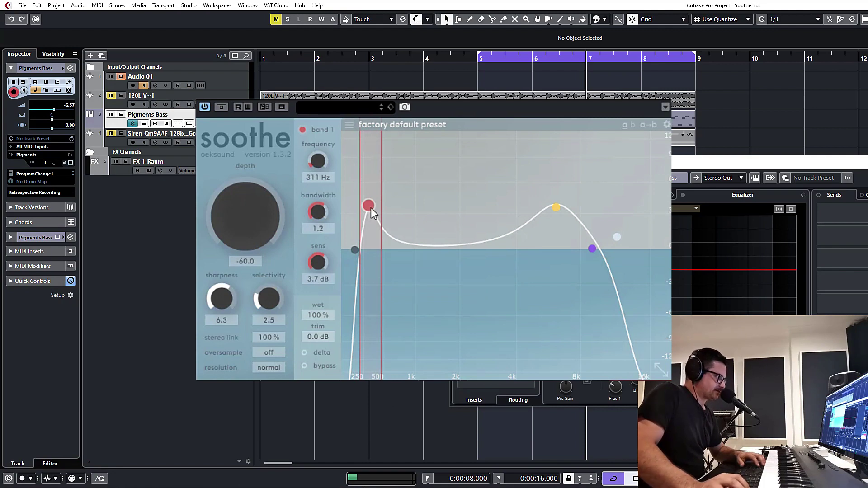
left_click(556, 215)
left_click_drag(556, 209, 551, 211)
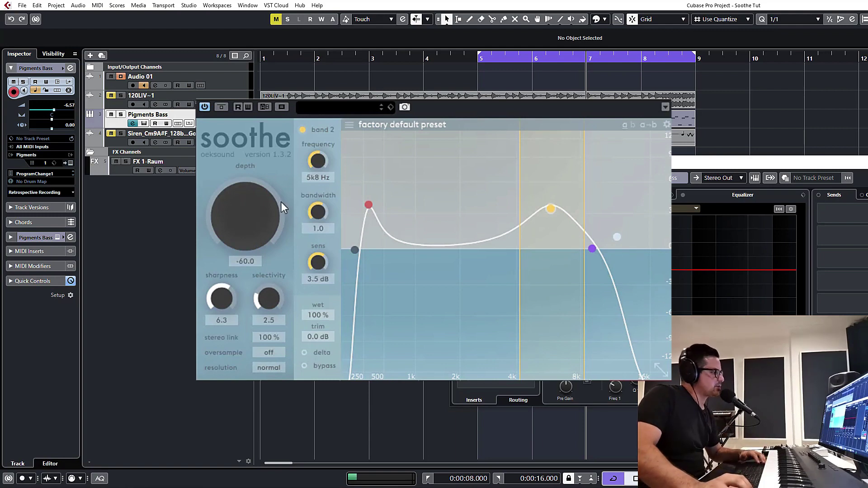
- Raise the depth to 24.0 during playback and set band 3 to 2k1 Hz, bandwidth 1.6 and -7.1 dB sensitivity
key("space")
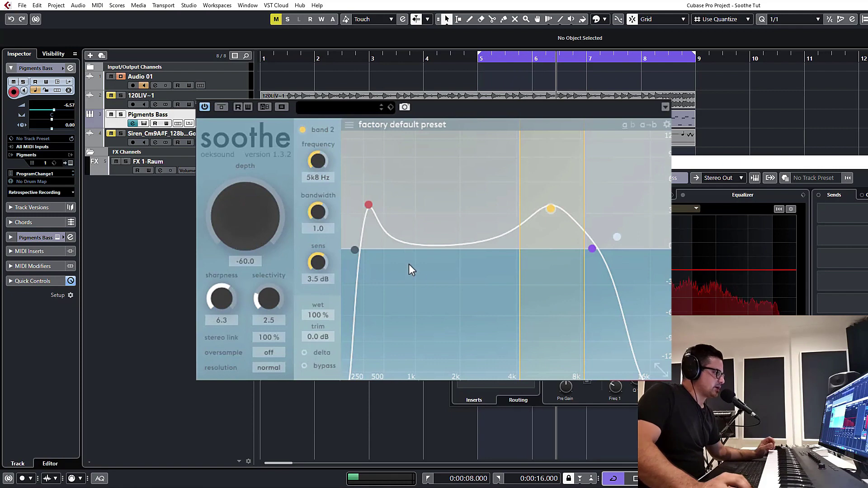
left_click_drag(250, 242, 243, 120)
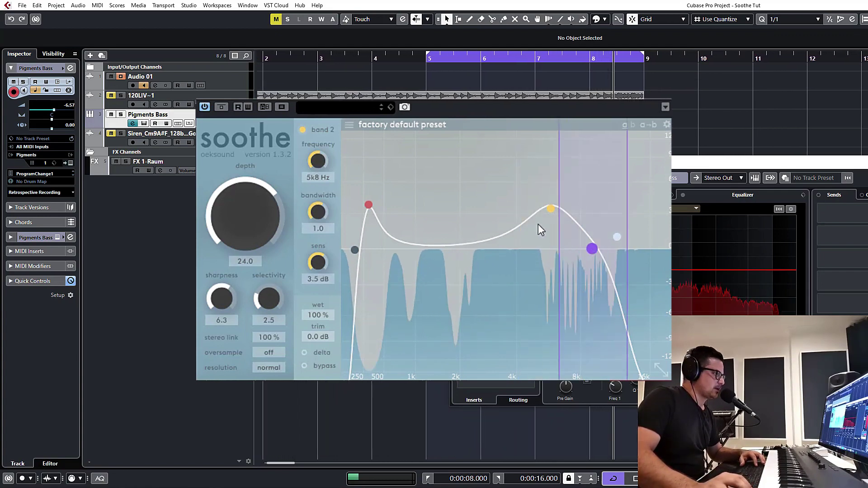
left_click_drag(587, 250, 454, 371)
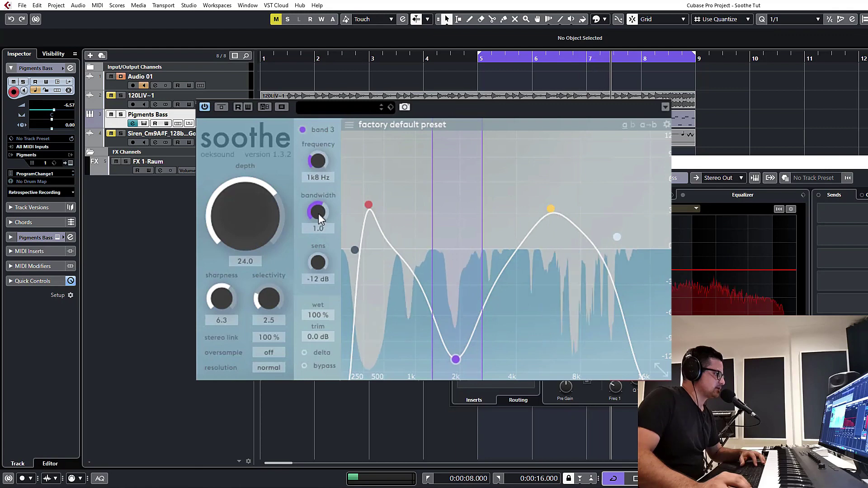
left_click_drag(318, 214, 324, 188)
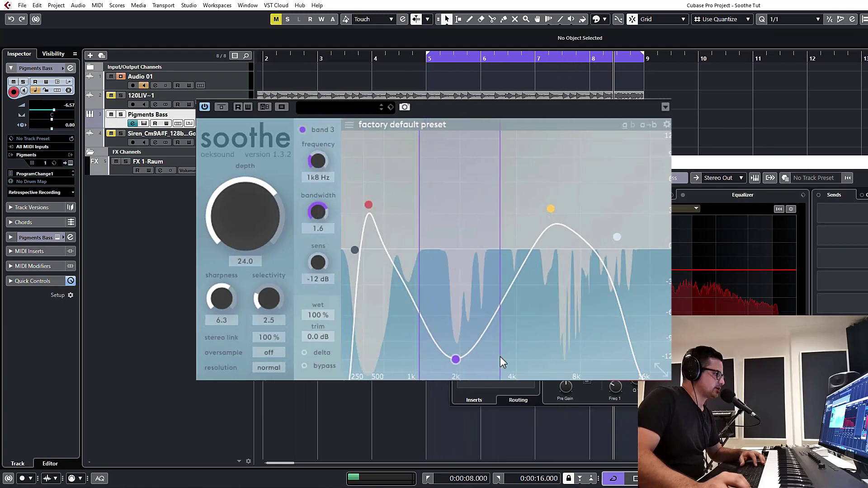
left_click_drag(454, 359, 462, 324)
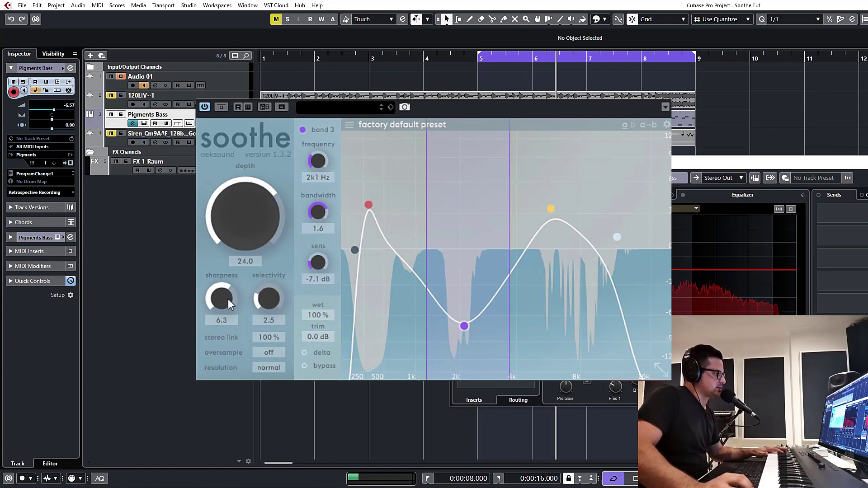
- Audition the bass with sharpness at 0.0 and 7.5, and set the sharpness to 4.0
left_click_drag(222, 299, 230, 322)
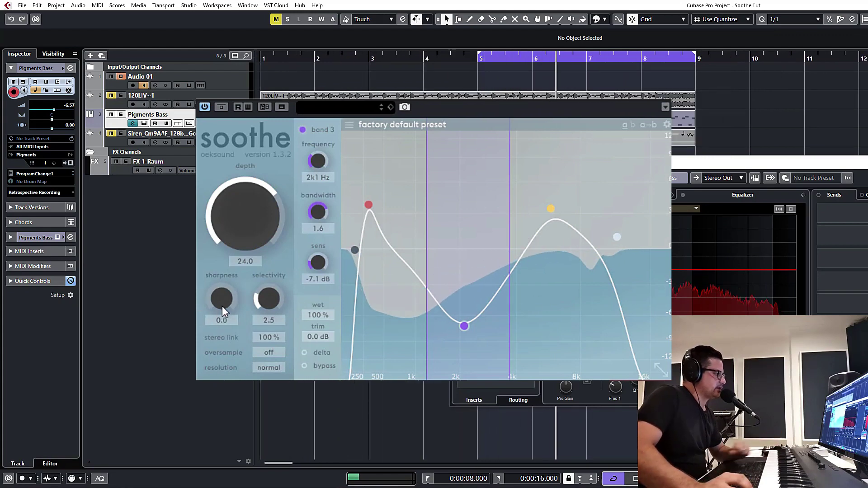
left_click_drag(221, 306, 230, 182)
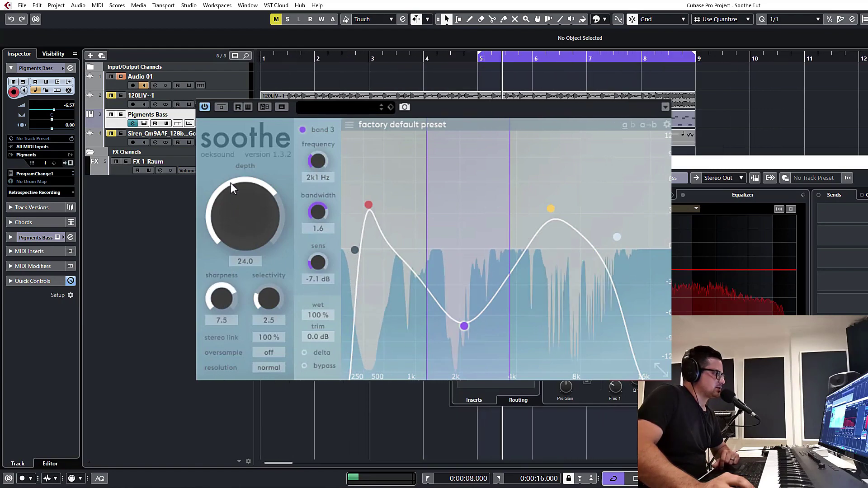
left_click_drag(218, 303, 213, 361)
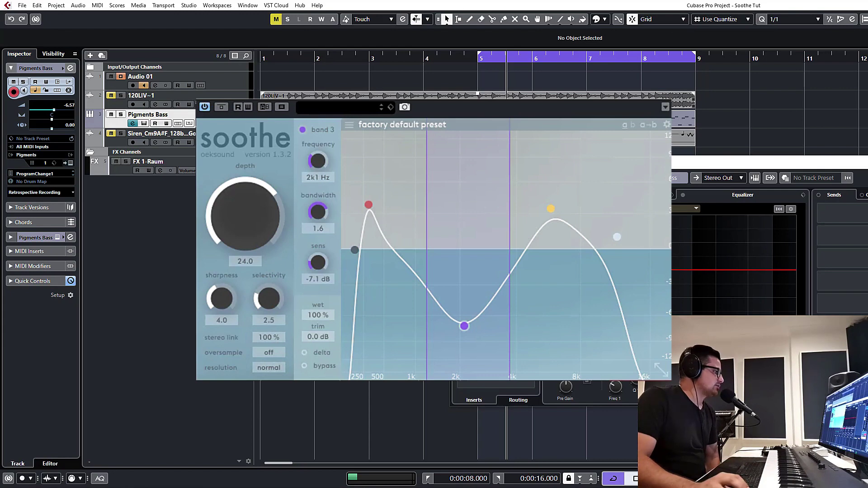
- Solo the 120LIV-1 track and replace the bass's soothe window with the one inserted on 120LIV-1
key("Up")
key("s")
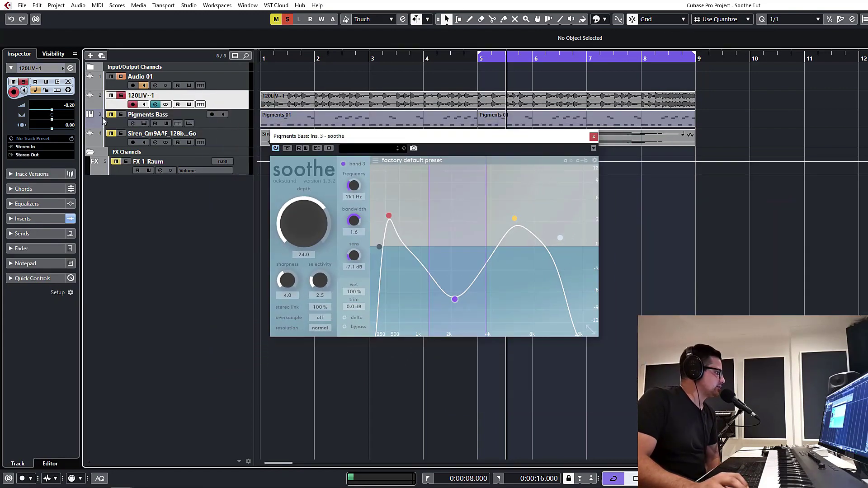
left_click(153, 104)
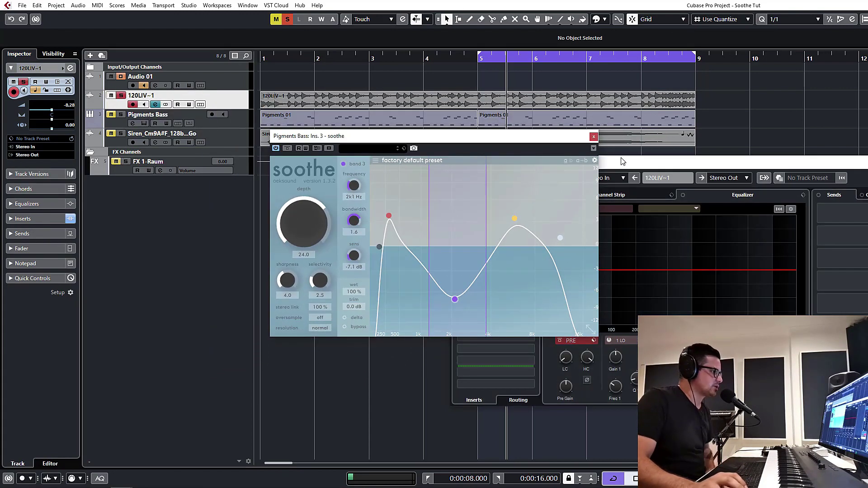
left_click(595, 137)
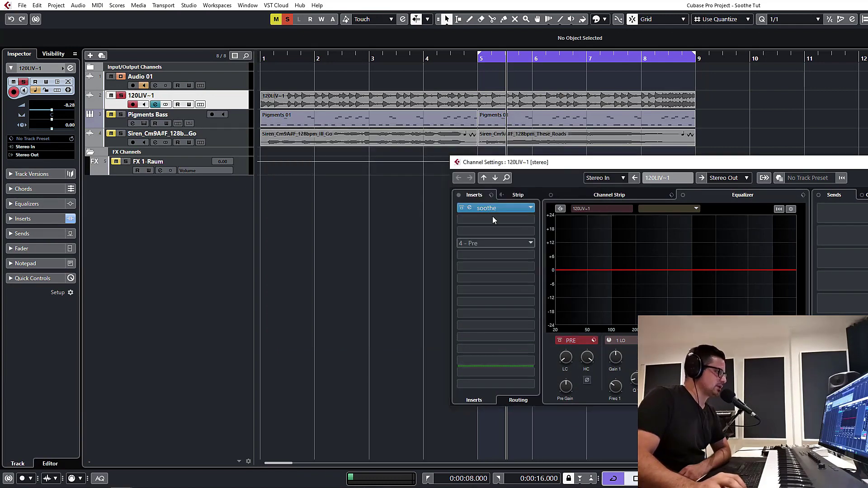
left_click(468, 208)
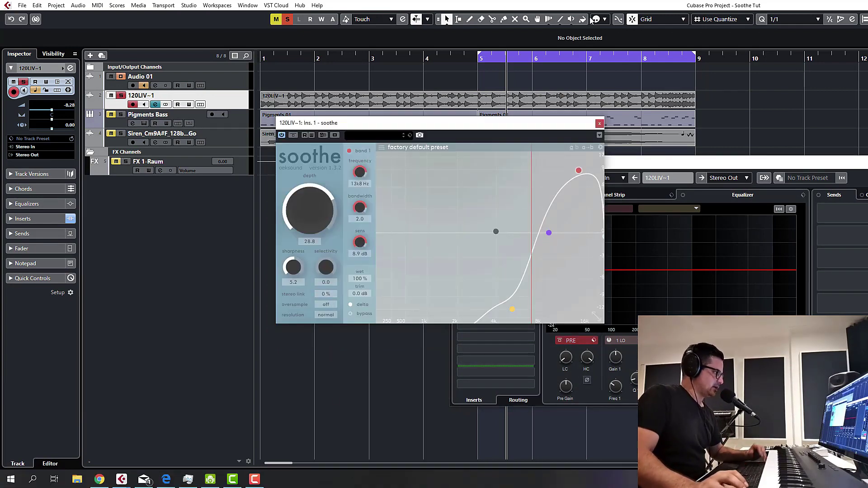
left_click(463, 79)
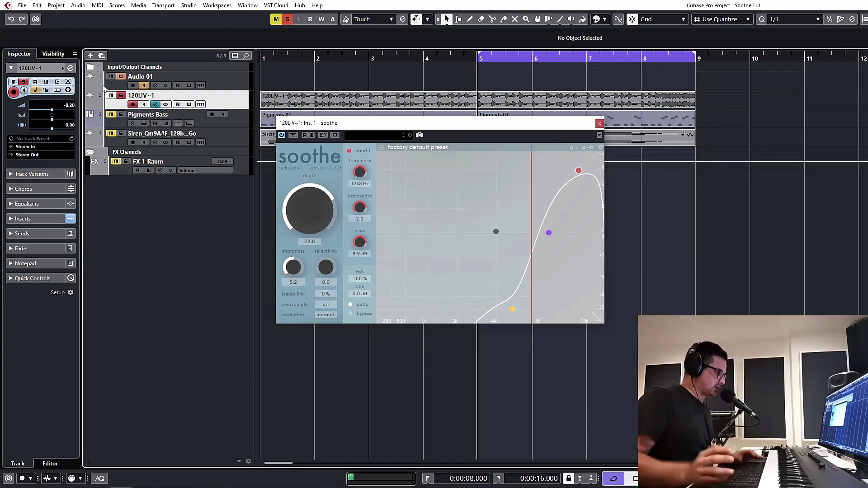
- Turn off delta while the loop plays, and compare stereo link at 100 % and 0 %
key("space")
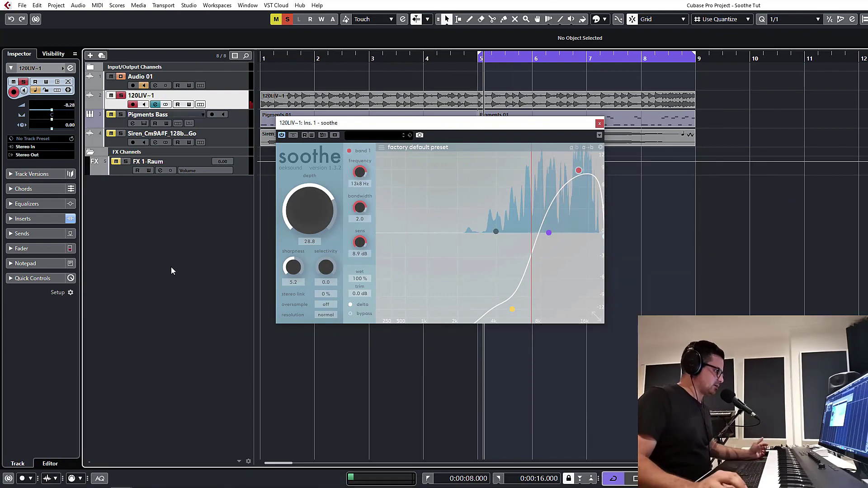
left_click(351, 305)
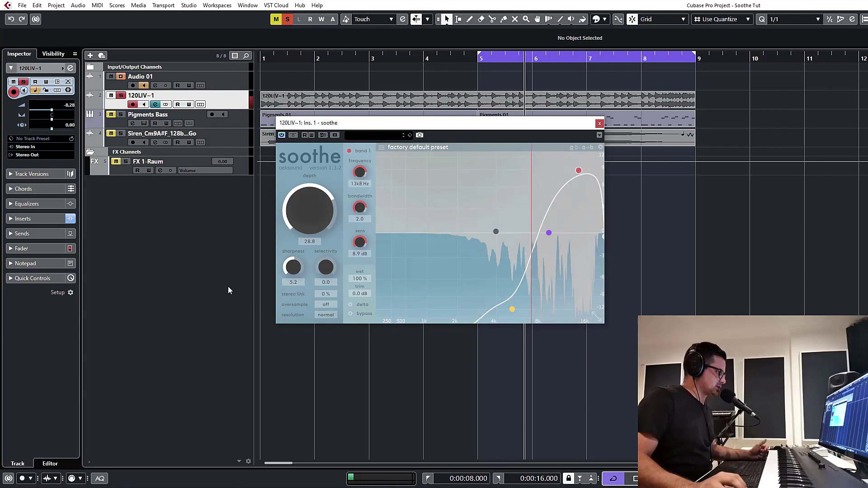
left_click(332, 294)
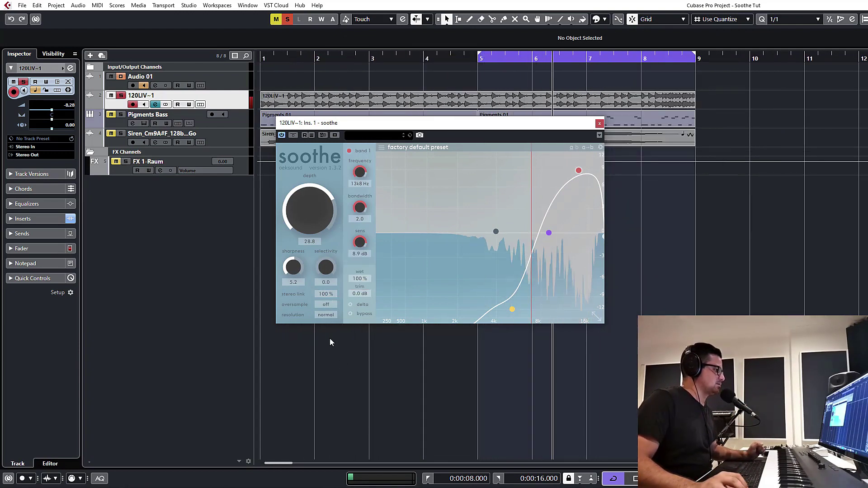
left_click(334, 295)
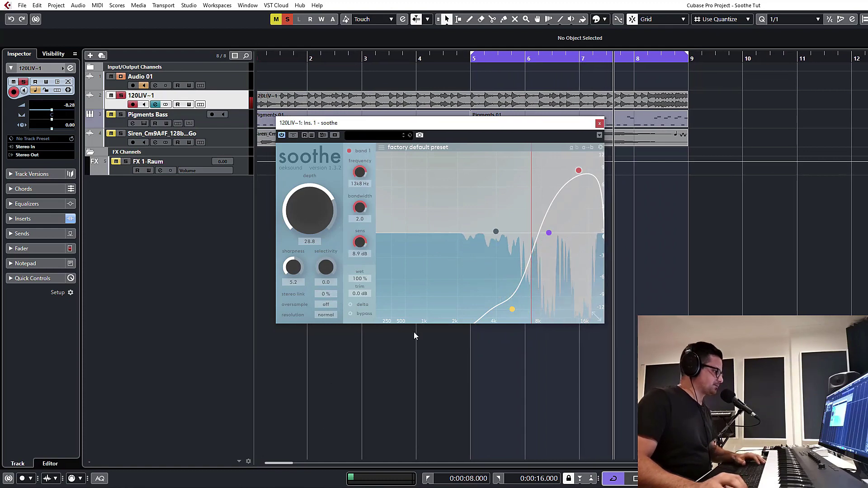
key("space")
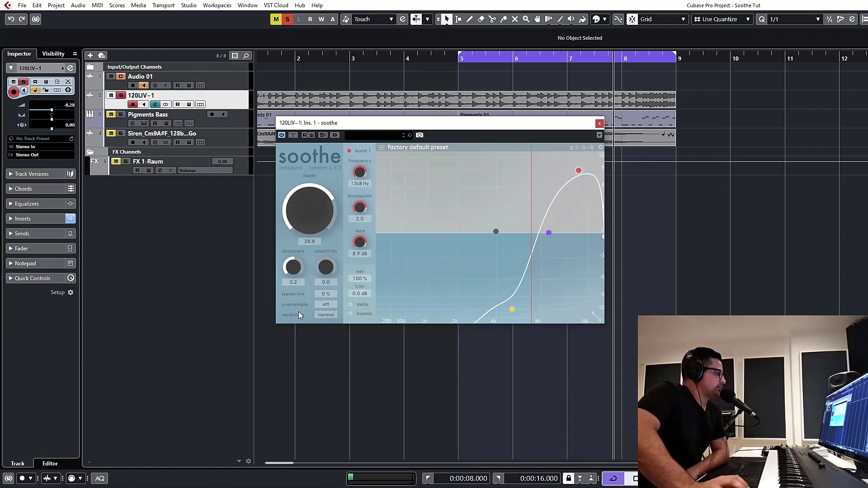
- Examine the available oversample and resolution options in soothe, leaving both settings as they are
left_click(329, 305)
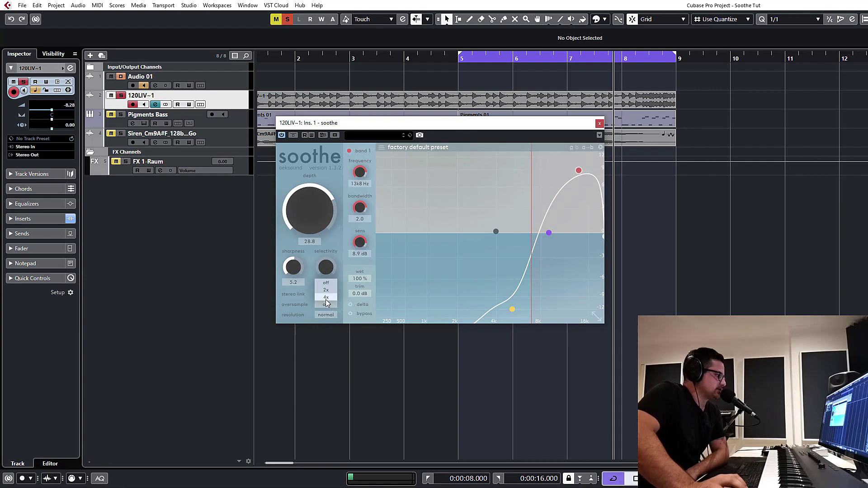
left_click(286, 313)
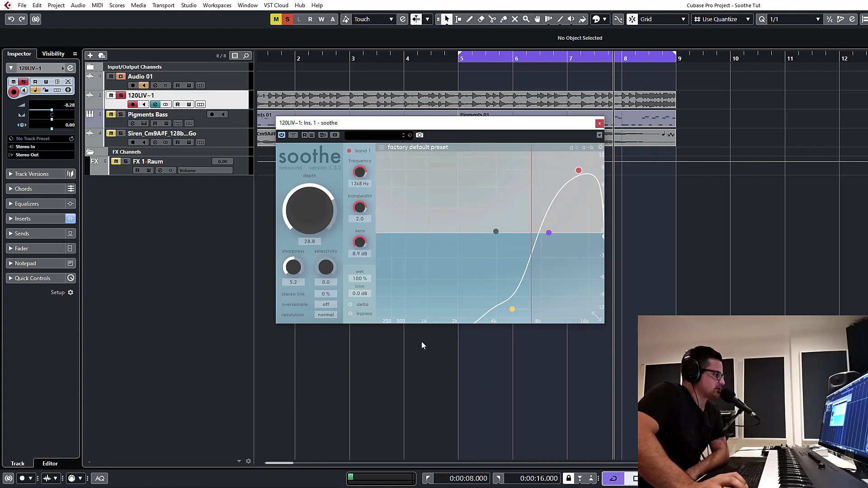
left_click(328, 315)
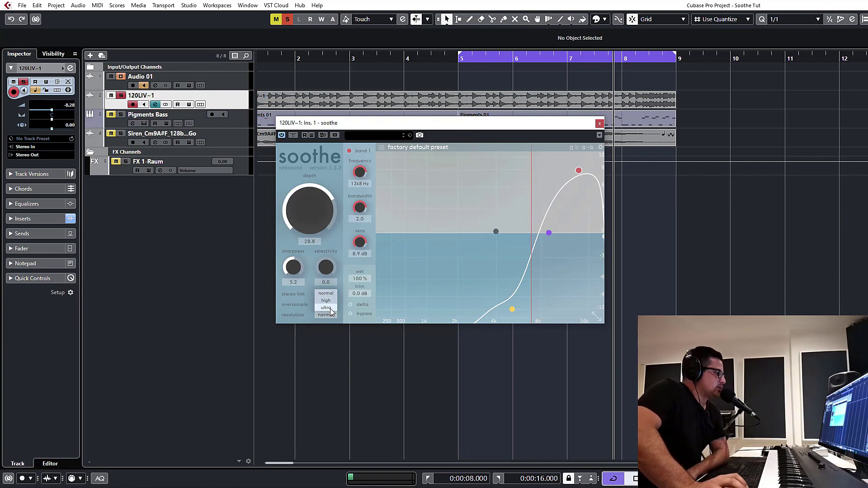
left_click(330, 314)
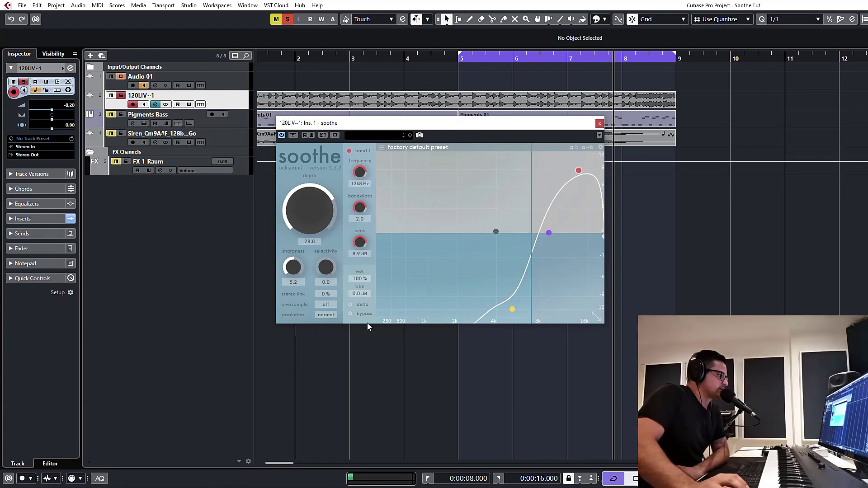
left_click(323, 315)
left_click(296, 316)
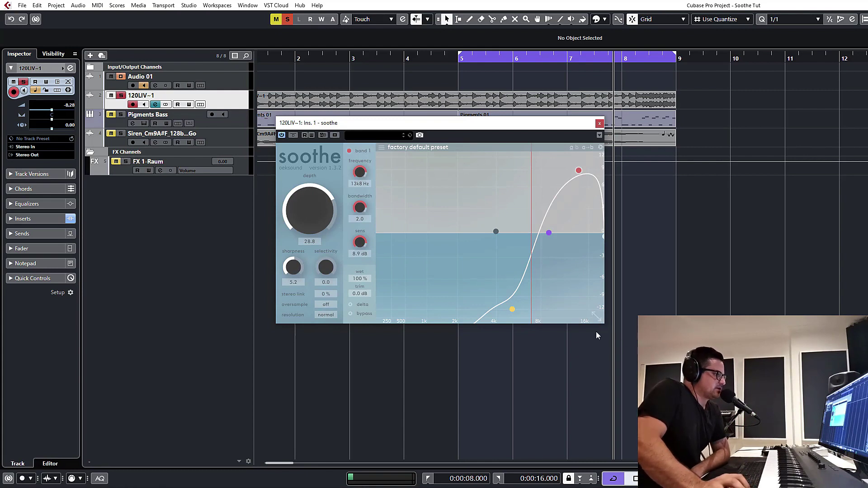
- Enlarge the soothe window on 120LIV-1 and compare states A and B while the loop plays, ending on state A
left_click(596, 317)
left_click(592, 303)
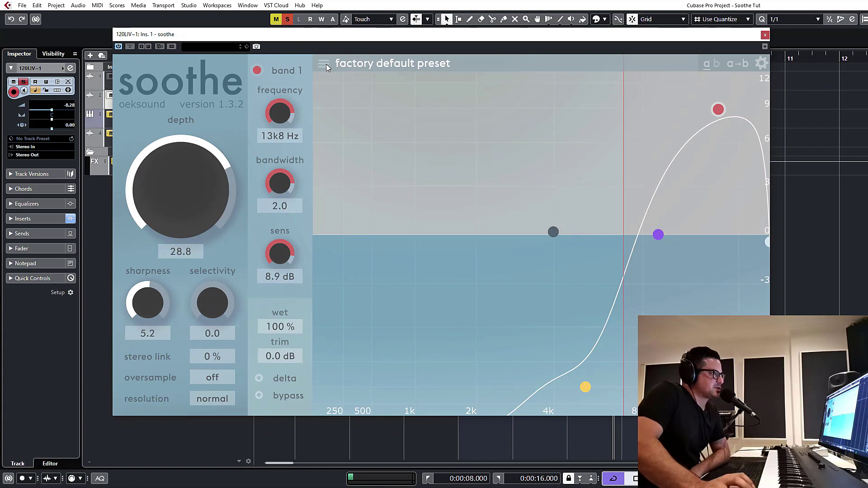
left_click(717, 66)
left_click(705, 63)
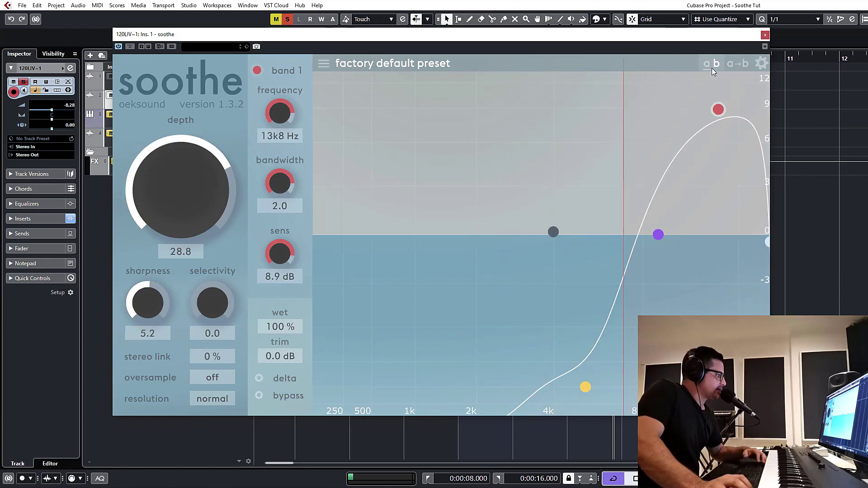
key("space")
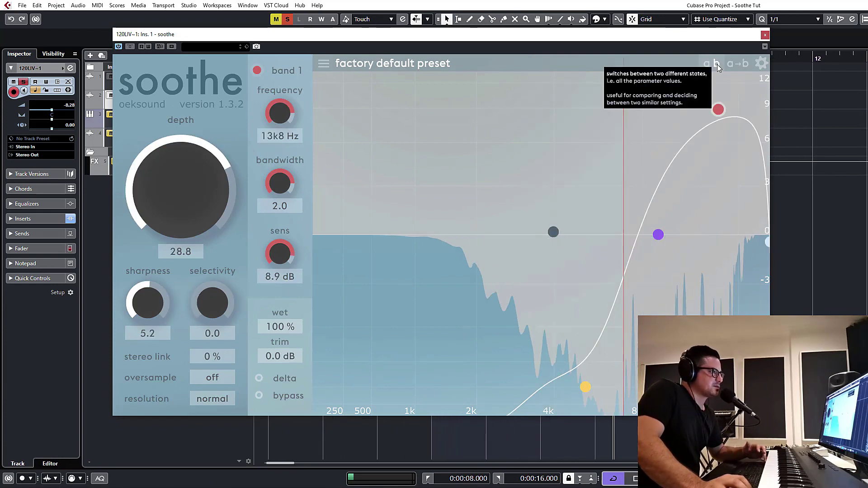
left_click(717, 64)
left_click(707, 66)
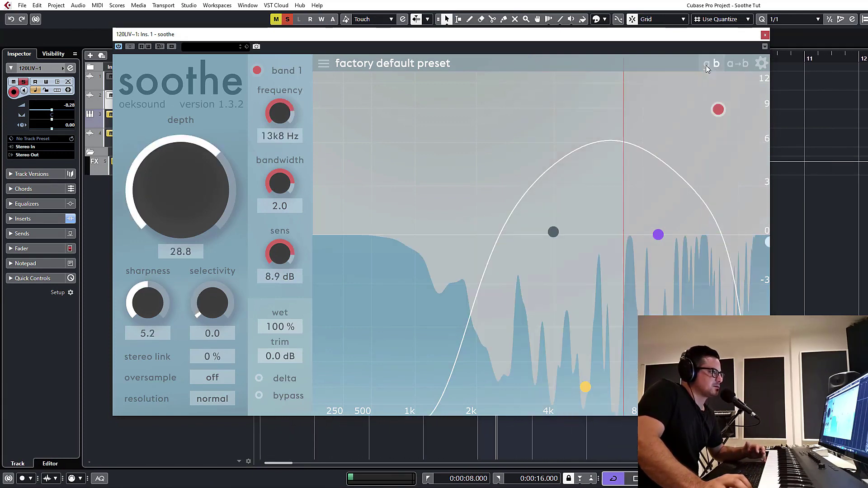
left_click(716, 65)
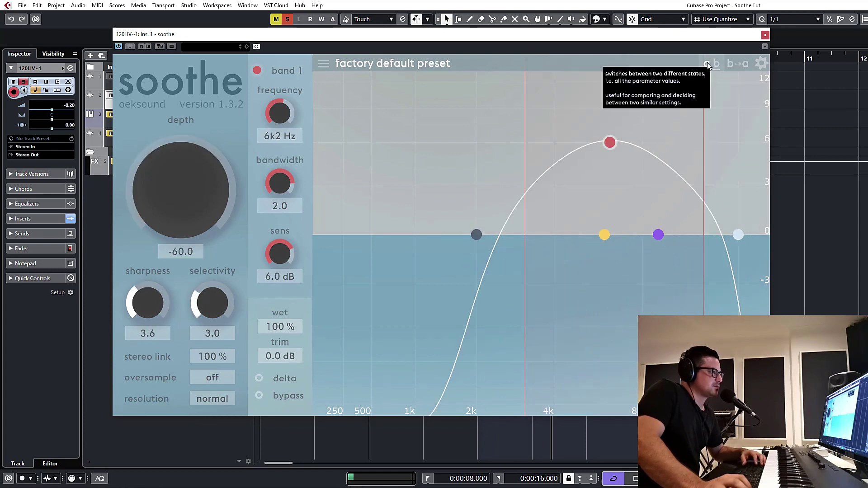
left_click(715, 63)
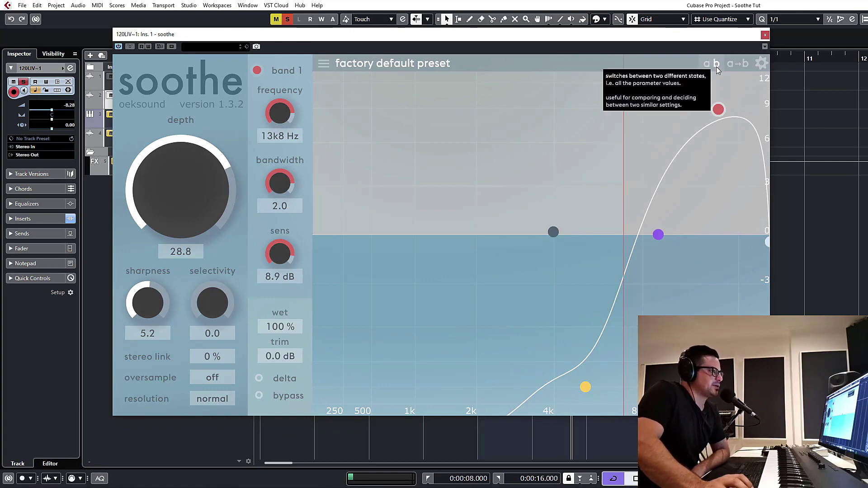
- View soothe's settings page with its OpenGL and tooltip options, and close it without changing either one
left_click(760, 68)
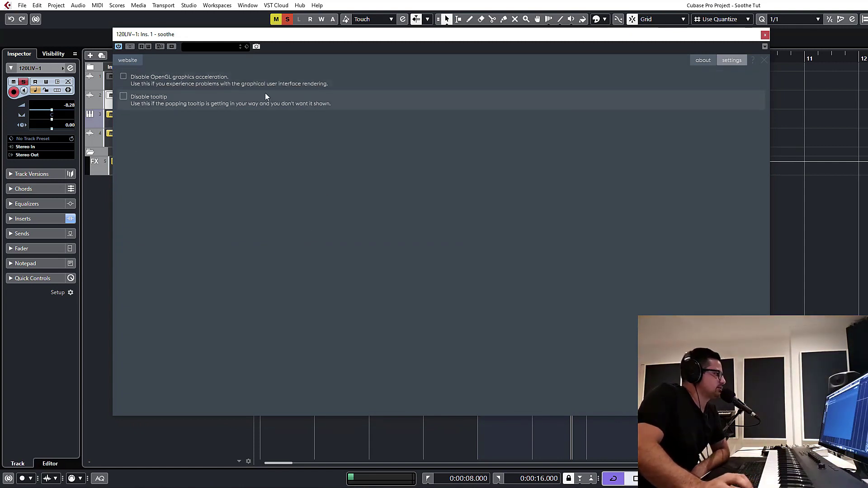
left_click(763, 59)
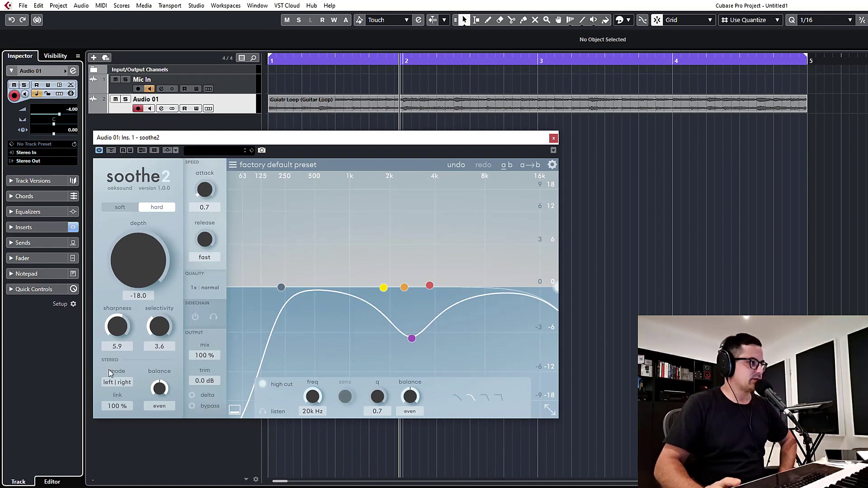
- Toggle the soothe2 processing mode on Audio 01 between soft and hard, leaving it on hard
left_click(133, 209)
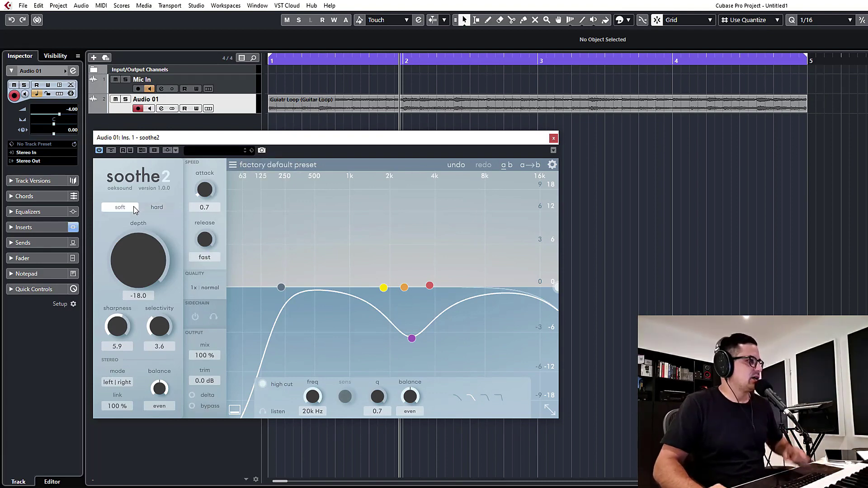
left_click(163, 209)
left_click(129, 208)
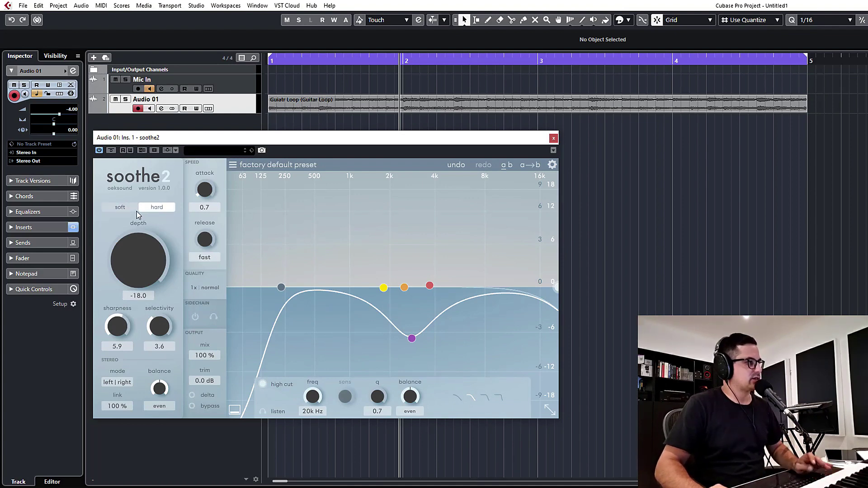
left_click(158, 207)
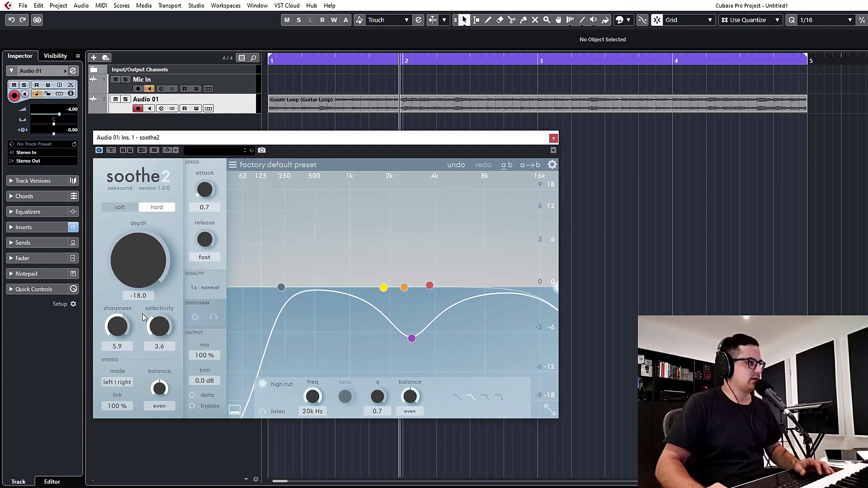
- Play the guitar loop and audition soothe2's hard and soft modes with the depth raised to 8.2 and up to 18.0
left_click_drag(128, 296, 129, 303)
key("space")
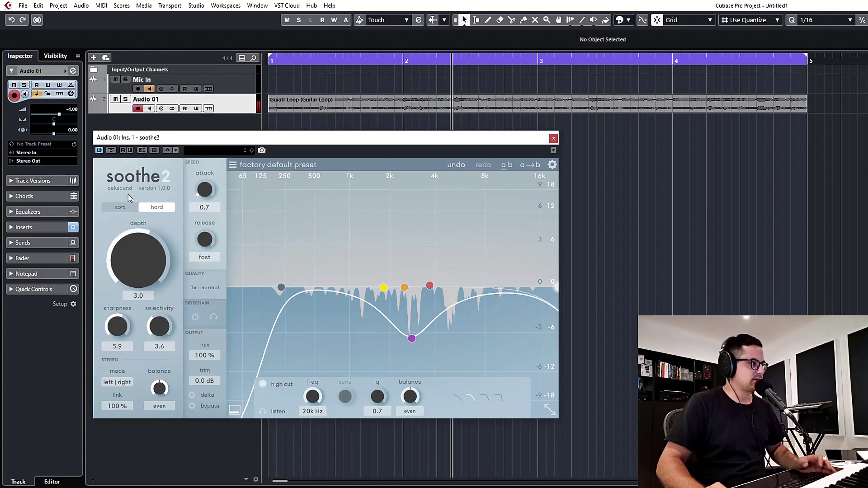
left_click_drag(140, 271, 139, 274)
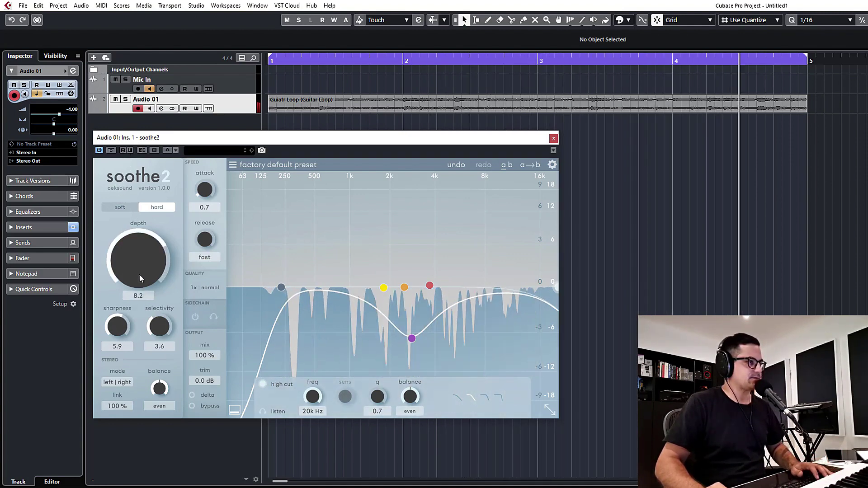
left_click(119, 206)
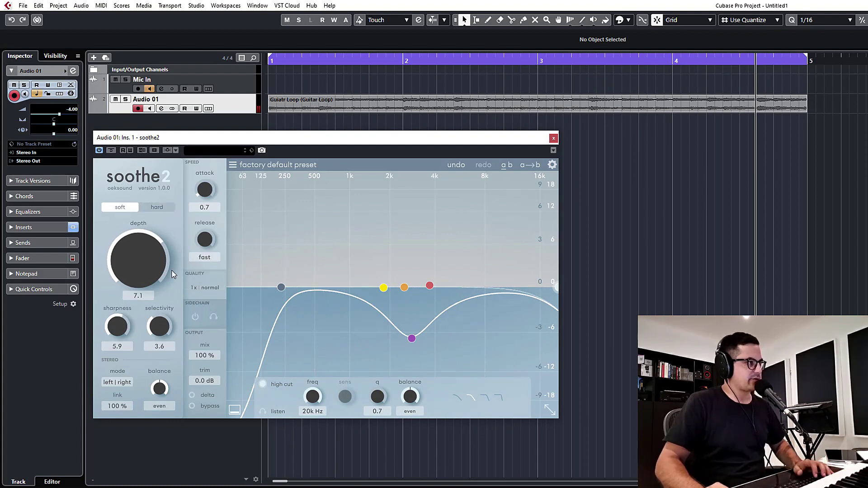
left_click_drag(138, 294, 158, 12)
left_click(157, 206)
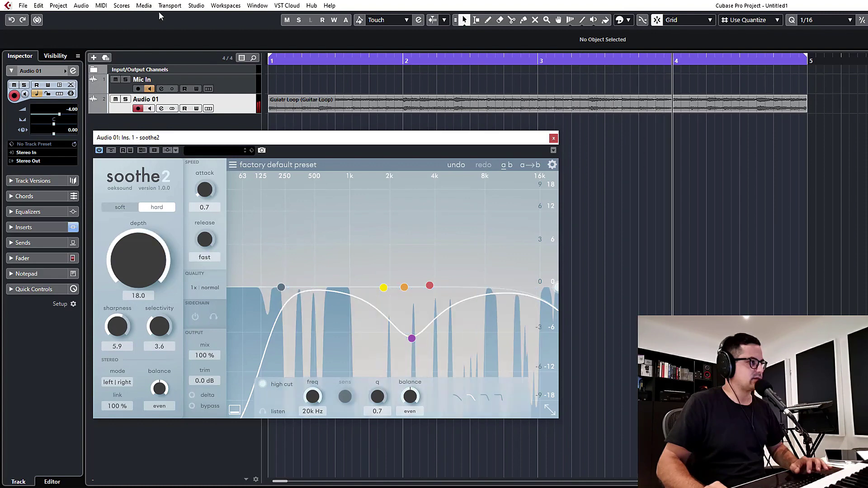
- Lower the depth to -1.7 in hard mode and move band 1 to 718 Hz with a sensitivity of 2.3 dB
left_click_drag(153, 253, 154, 356)
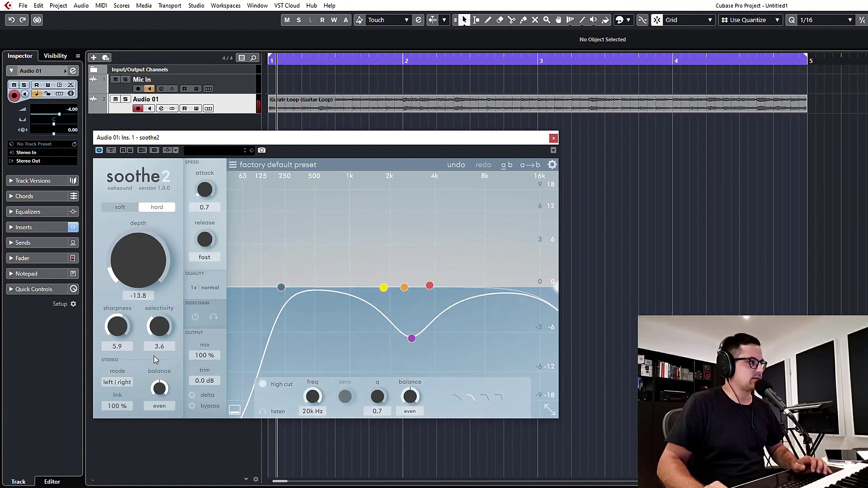
left_click_drag(122, 248, 158, 193)
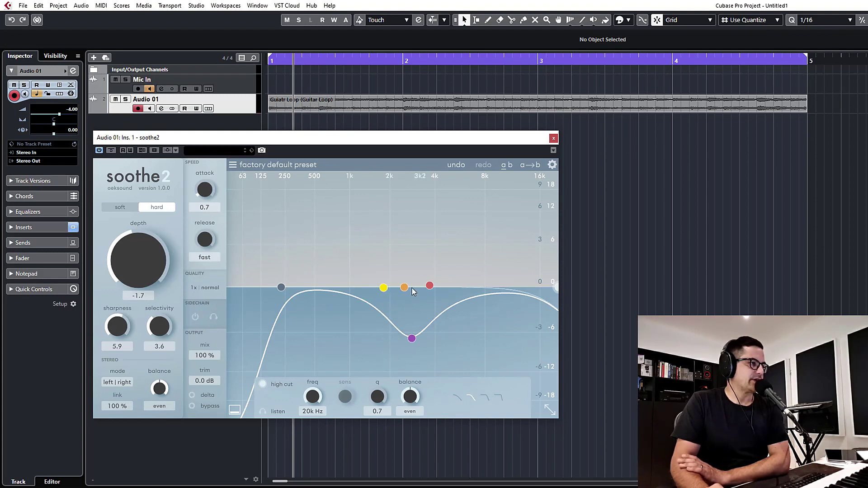
left_click_drag(383, 288, 332, 270)
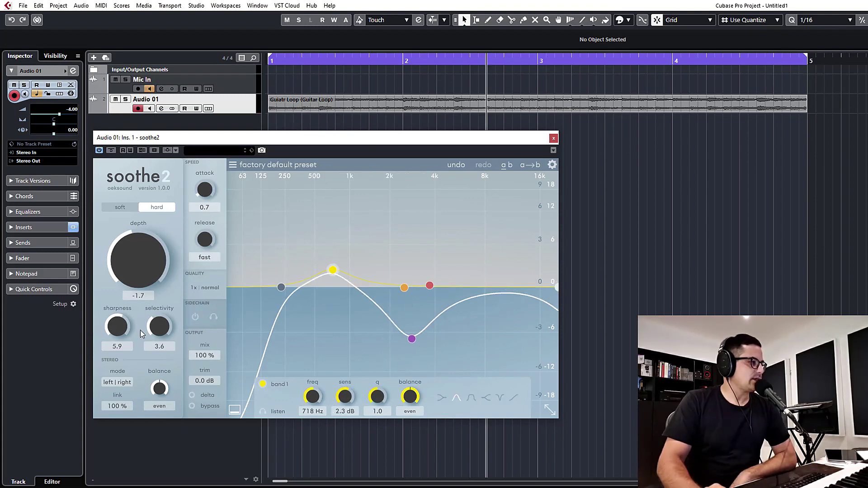
- Switch the stereo mode to mid | side, try the overall balance at only side, and reset it to even
left_click(117, 382)
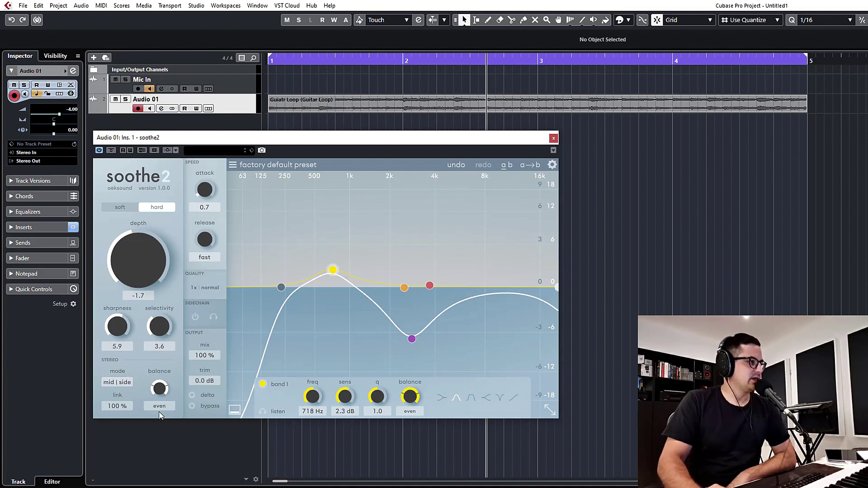
left_click_drag(165, 392, 167, 338)
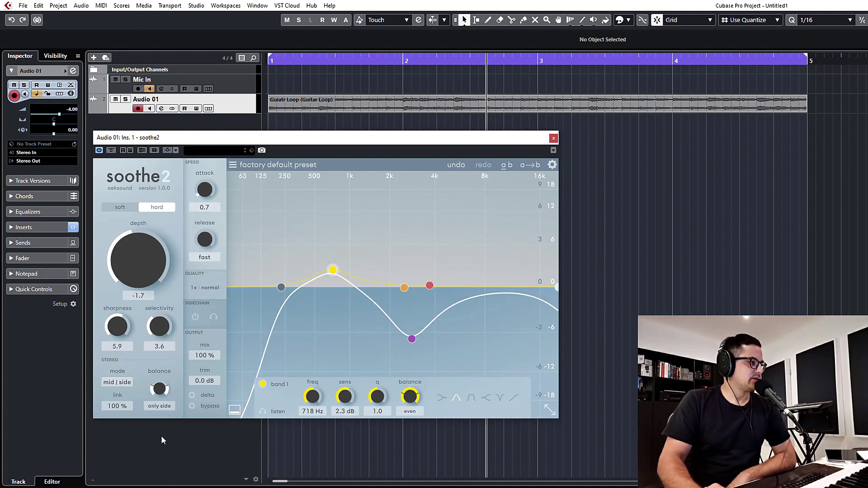
double_click(160, 389)
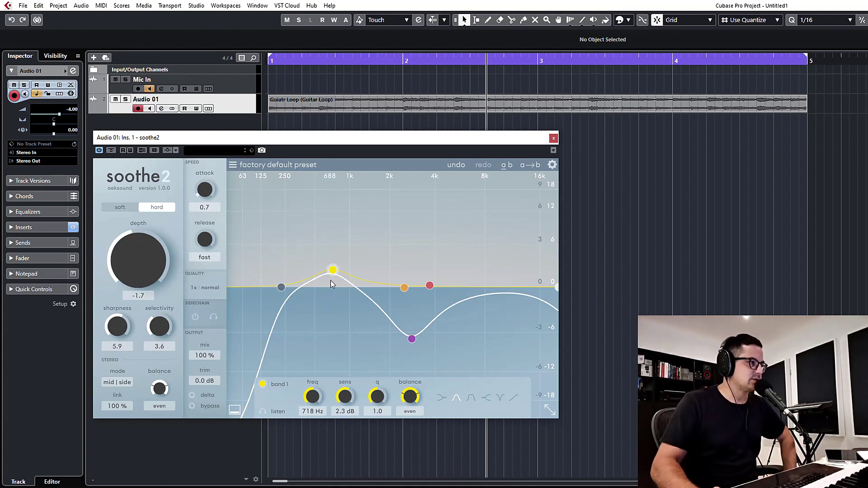
- Move band 1 to 311 Hz with 3.0 dB sensitivity and set that band's mid/side balance to 100% | 34%
left_click_drag(333, 271, 294, 266)
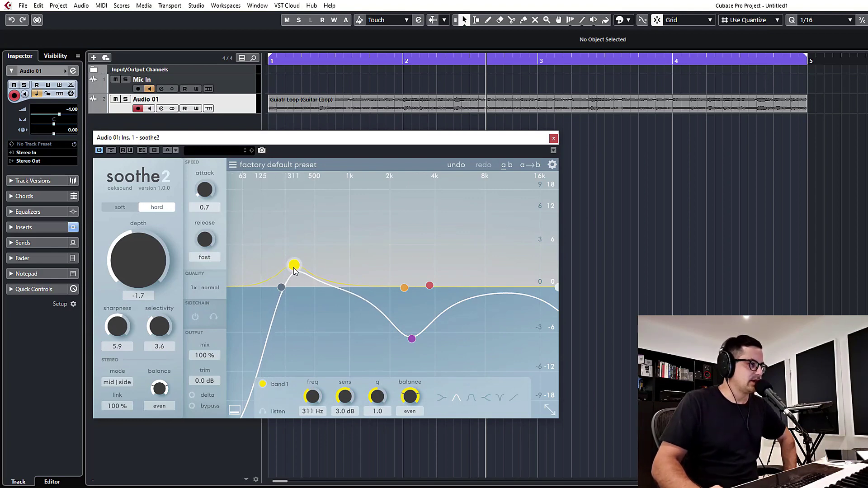
left_click_drag(404, 396, 413, 333)
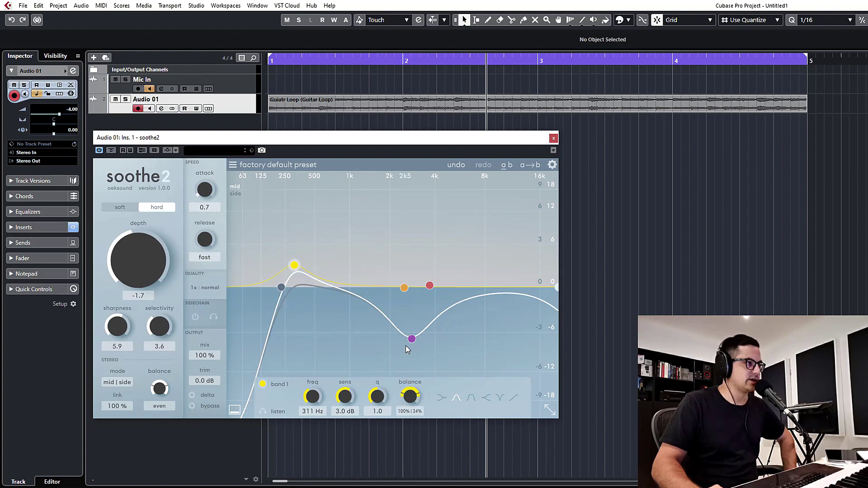